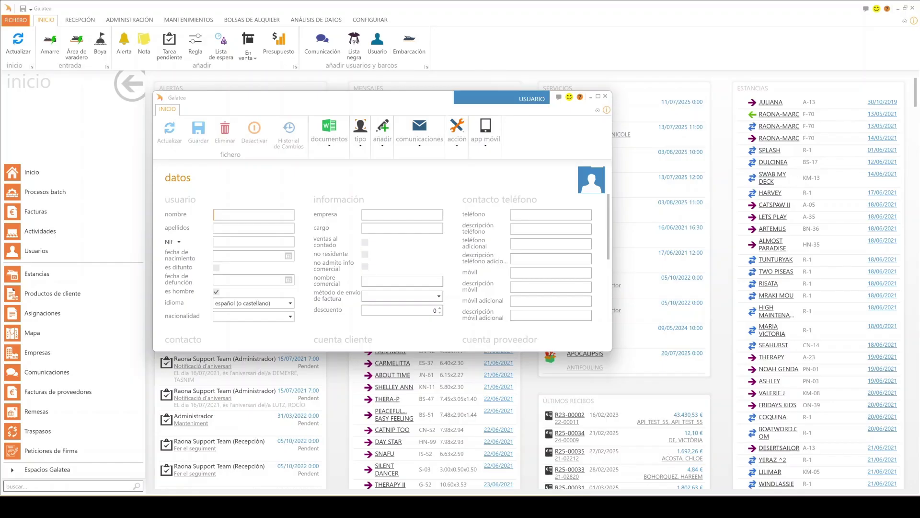
Close the empty user form, add Estancias to the favourites and remove Procesos batch from them
click(606, 97)
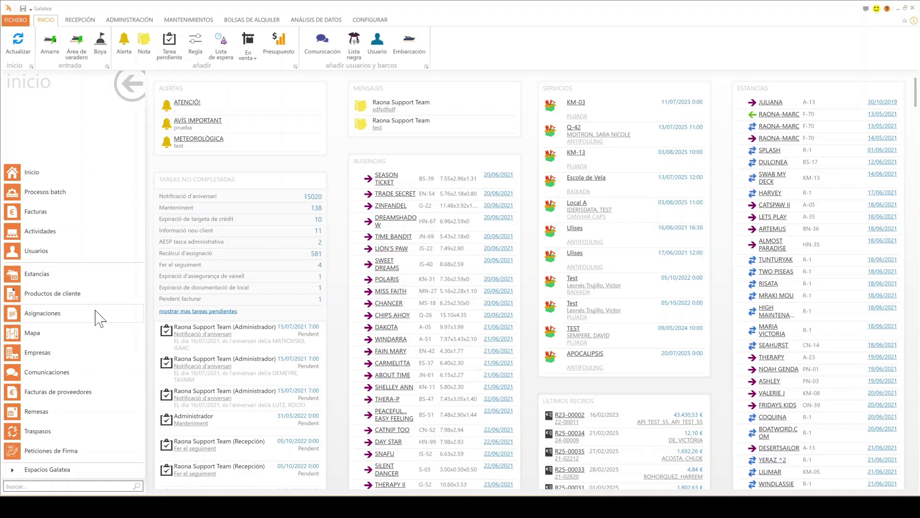
right_click(81, 281)
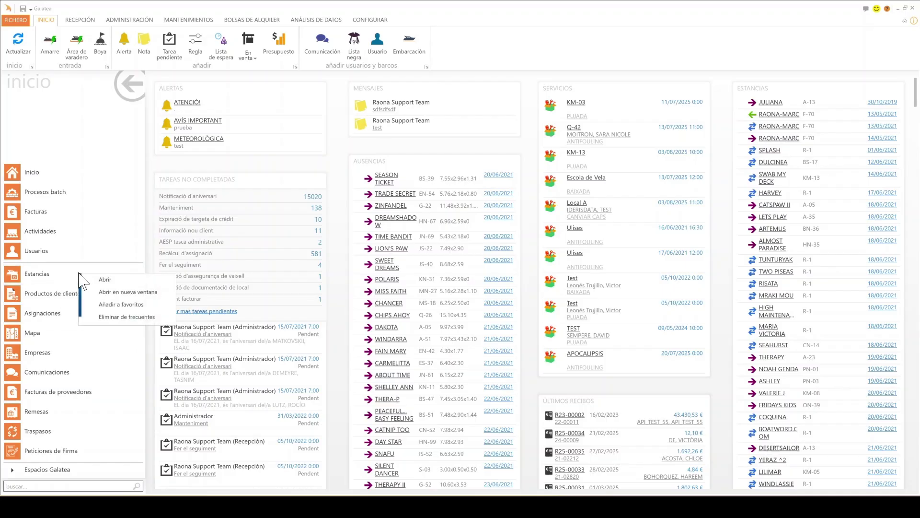
click(124, 305)
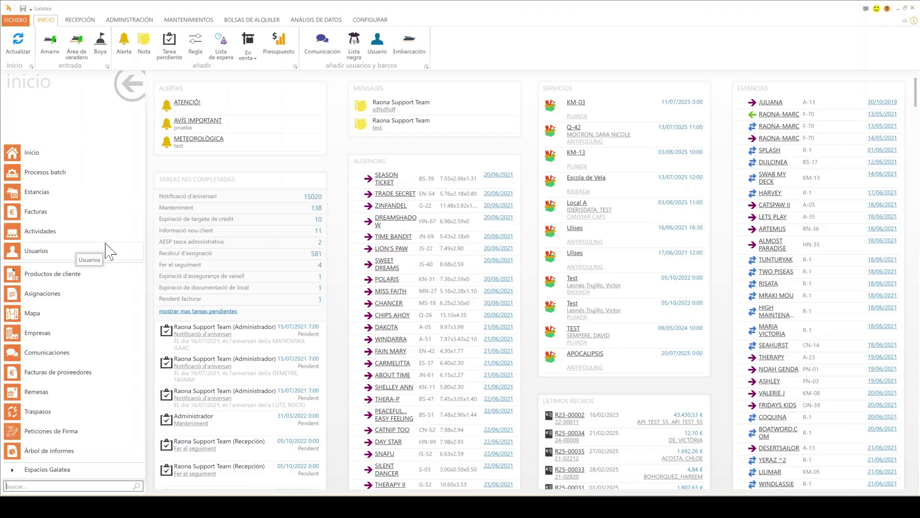
right_click(65, 173)
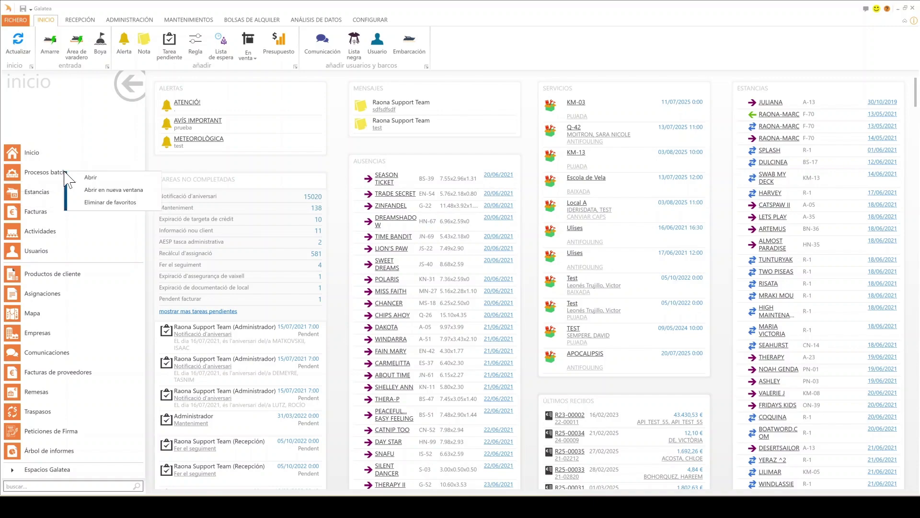
click(120, 203)
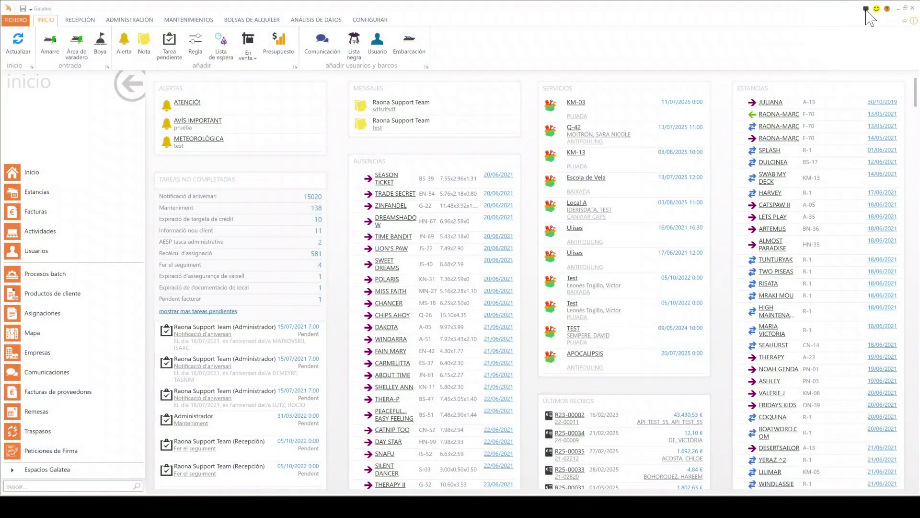
Go through the contextual help tour of the home screen past its Ribbon page and close it
click(866, 9)
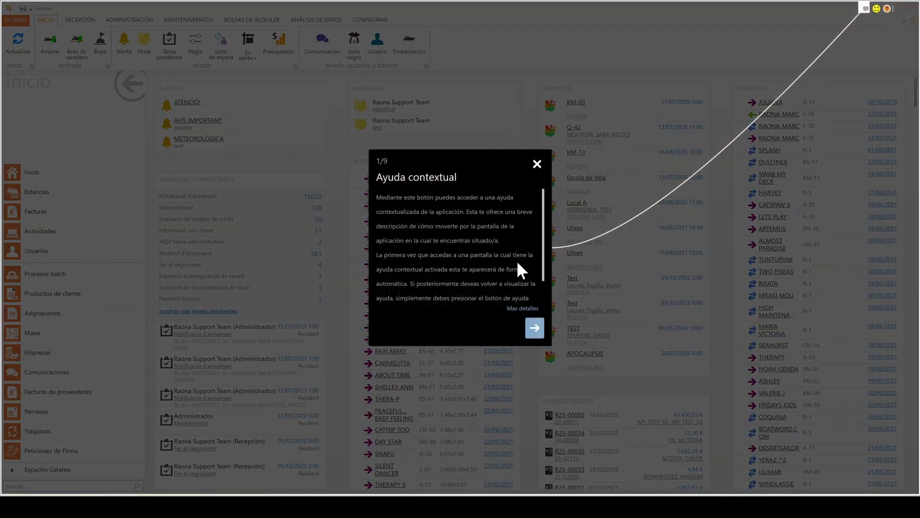
click(532, 329)
click(532, 328)
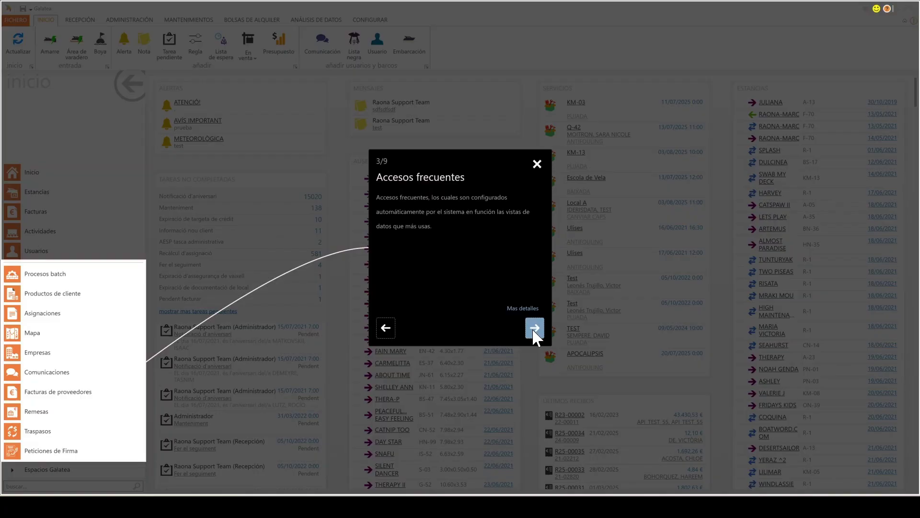
click(534, 328)
click(534, 328)
click(533, 327)
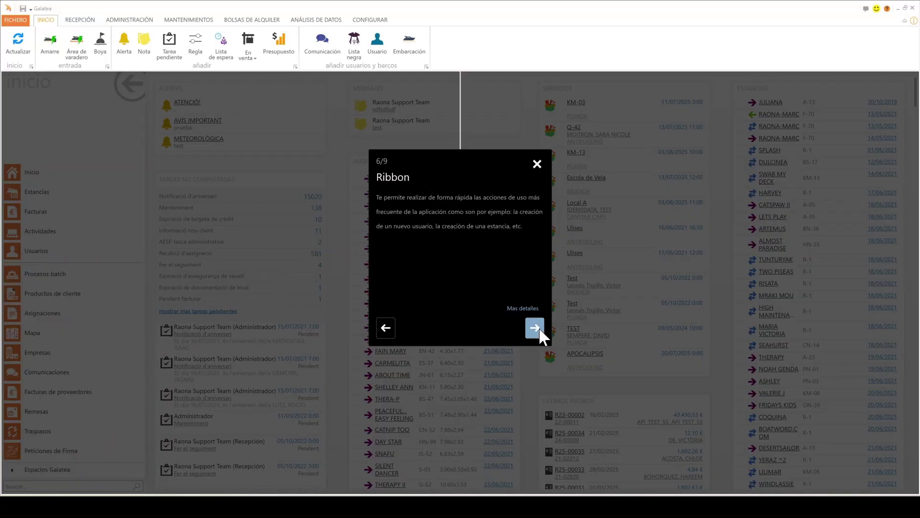
click(534, 328)
click(538, 163)
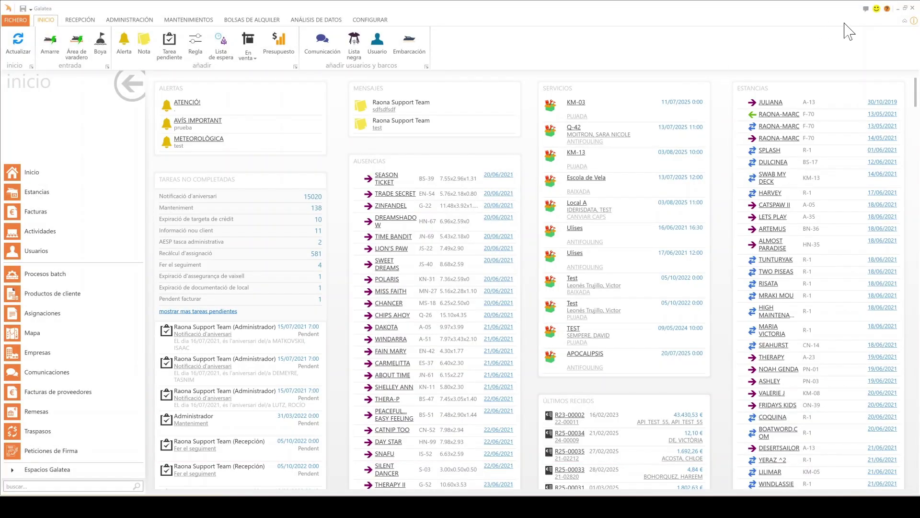
Look at the support request options and consult the Galatea ERP section of the Ideris help center in the browser
click(877, 9)
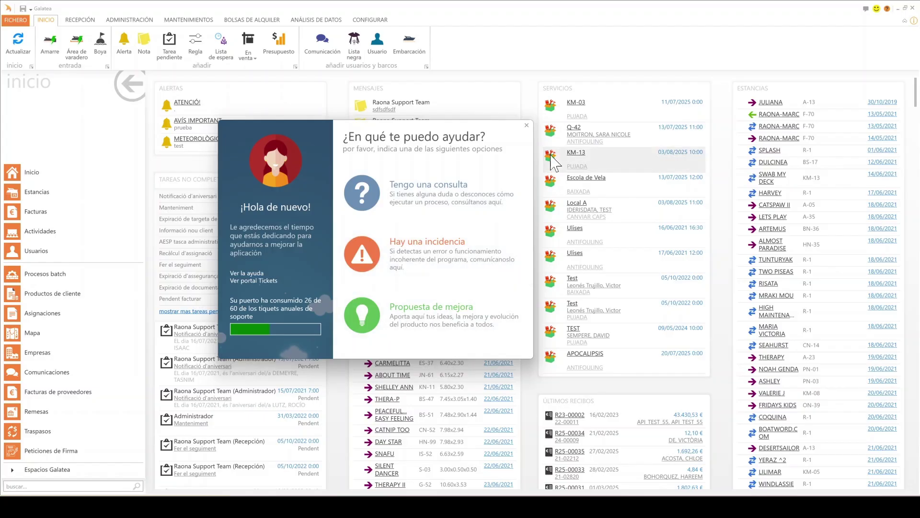
click(526, 126)
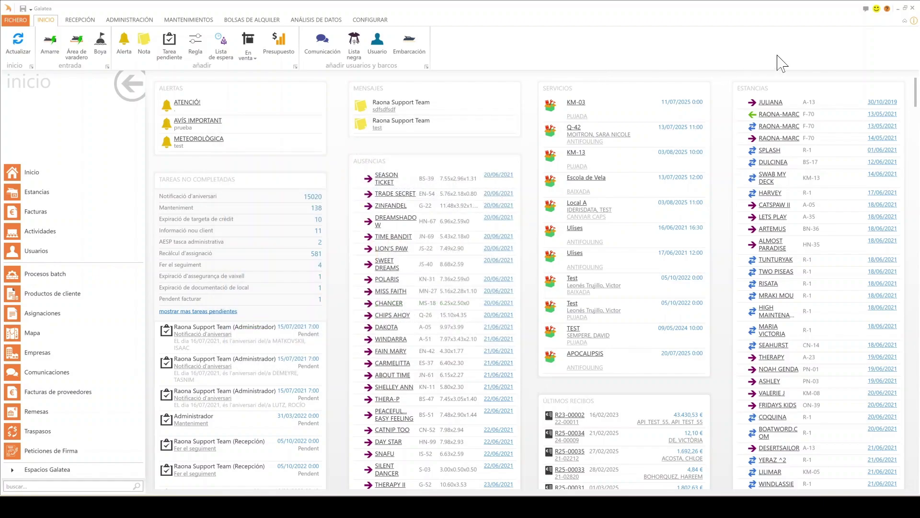
click(897, 8)
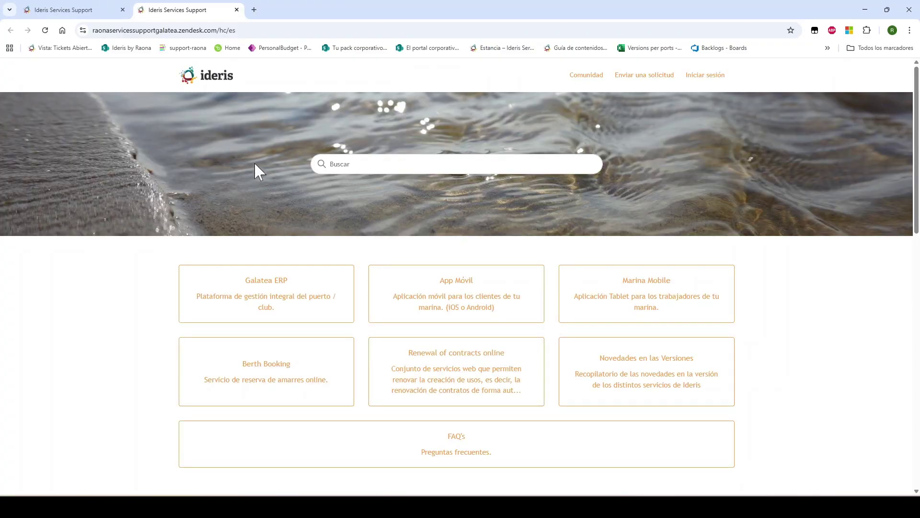
click(283, 287)
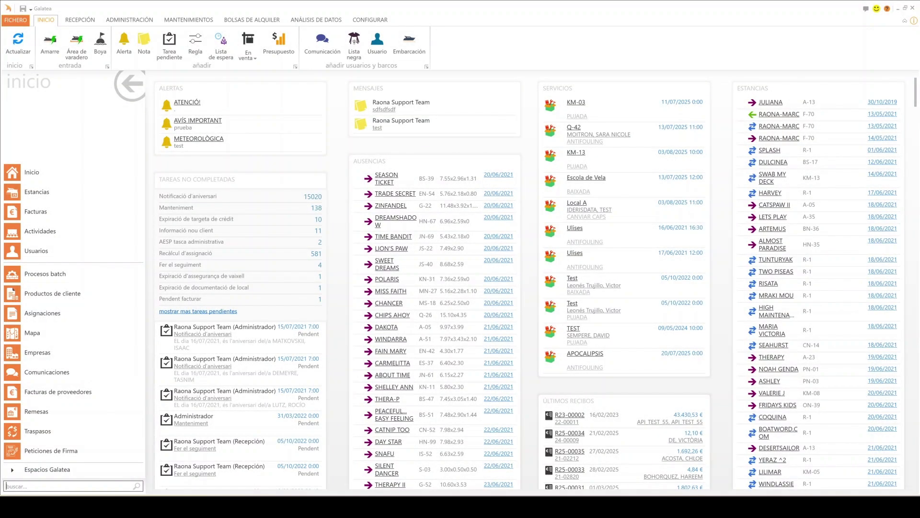
Search the navigation views for "uso" and check the result ordering options in the general search
text(uso)
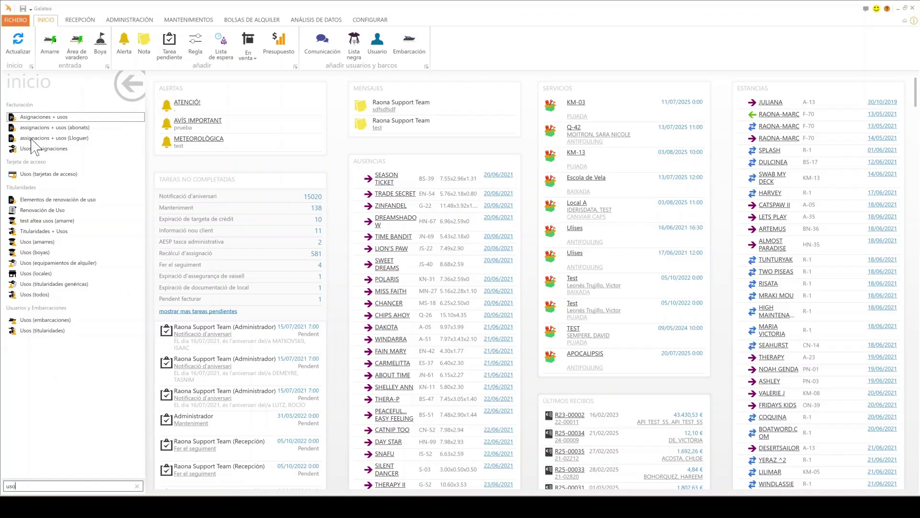
key(Escape)
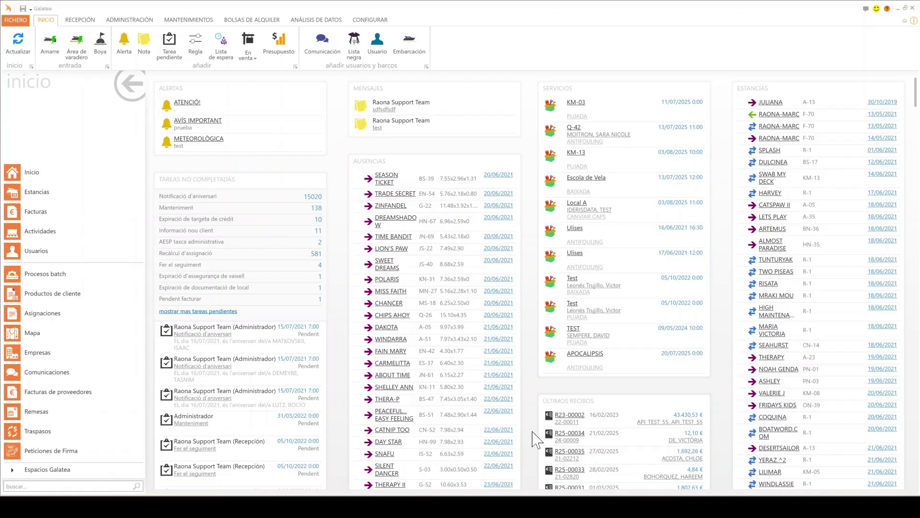
key(ctrl+f)
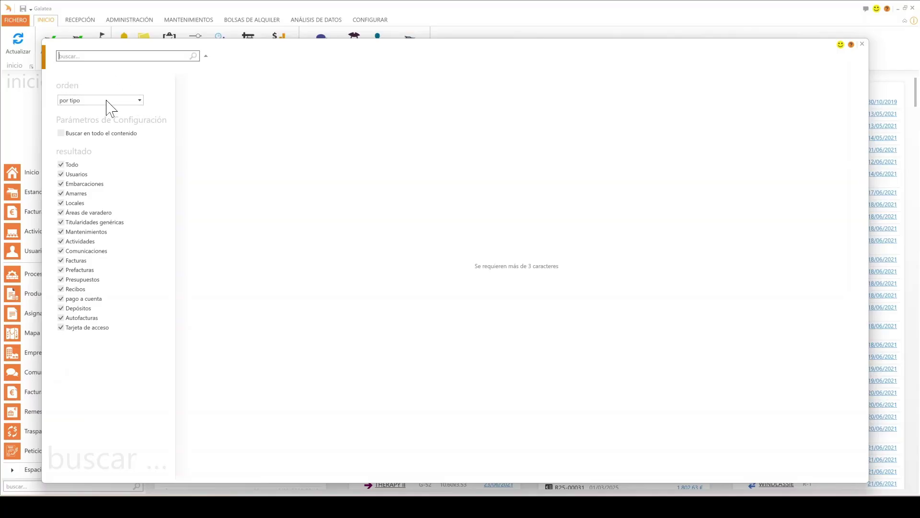
click(128, 102)
click(136, 101)
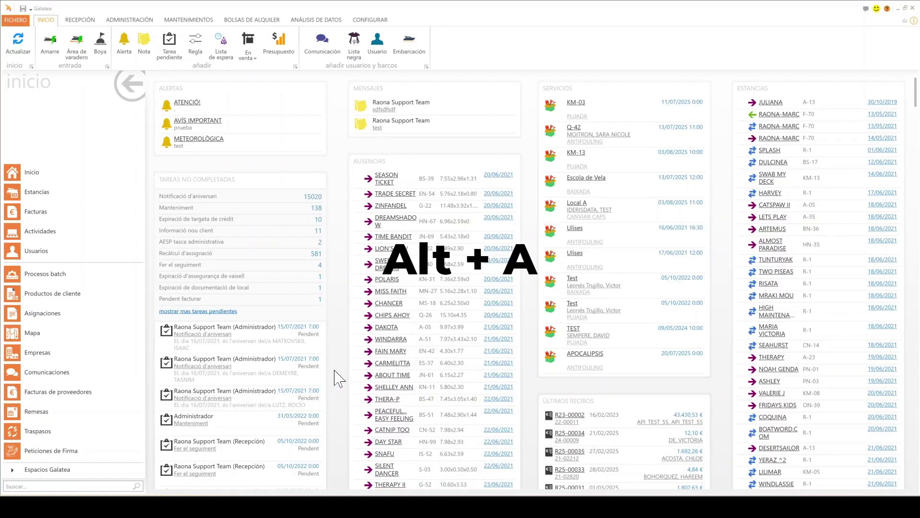
Browse the acceso rápido overview as far as the facturación views and close it
key(alt+a)
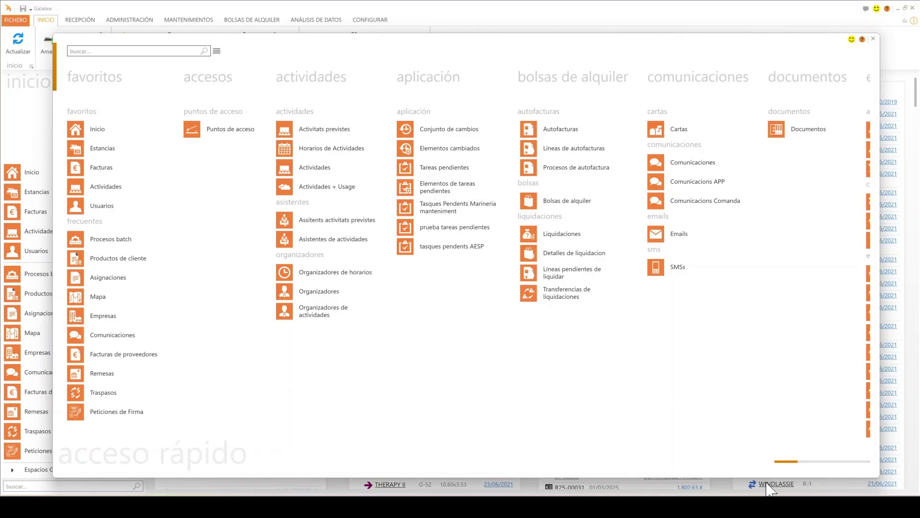
drag(785, 461, 806, 462)
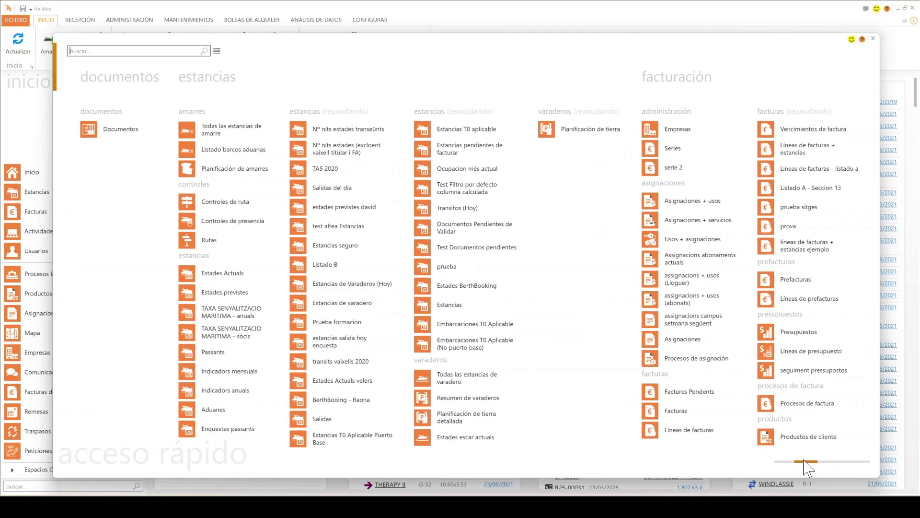
click(873, 38)
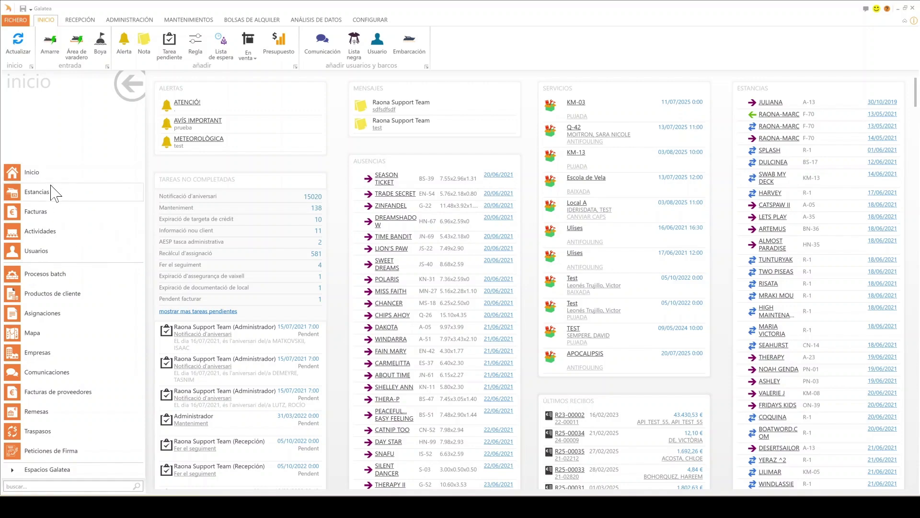
Open the Estancias view from the favourites in a new window
right_click(51, 191)
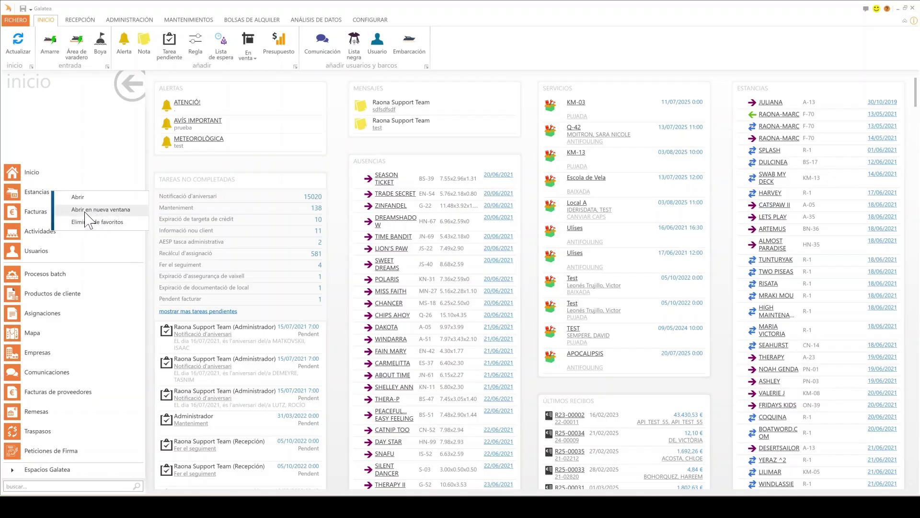
click(108, 209)
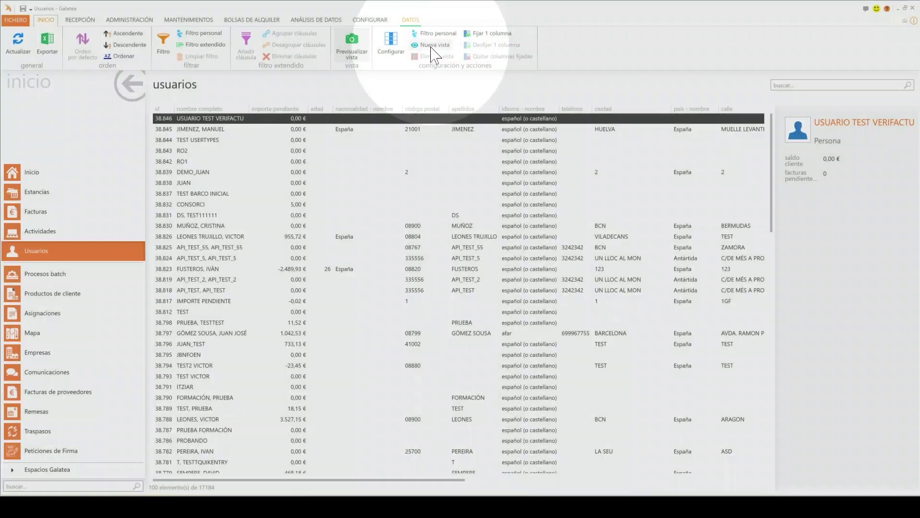
Look through the columnas, filtrar and resumen pages for a new view of usuarios without creating it
click(432, 45)
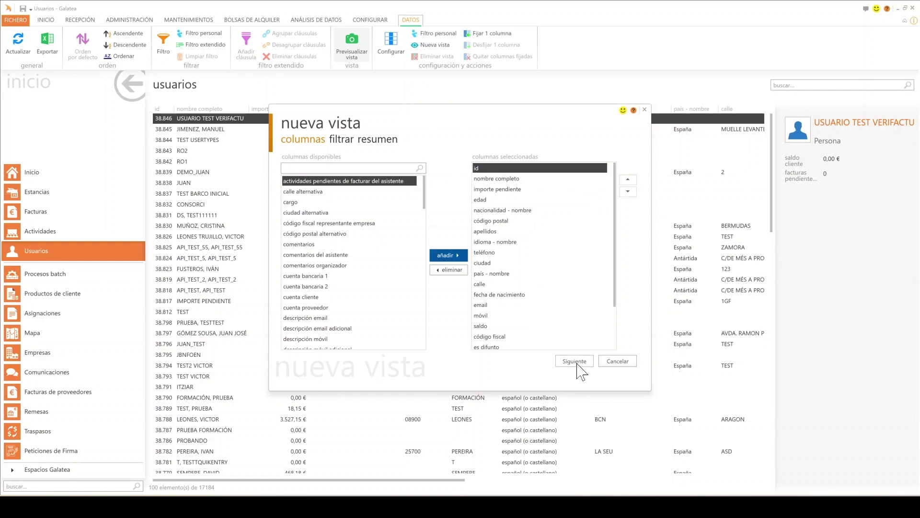
click(578, 366)
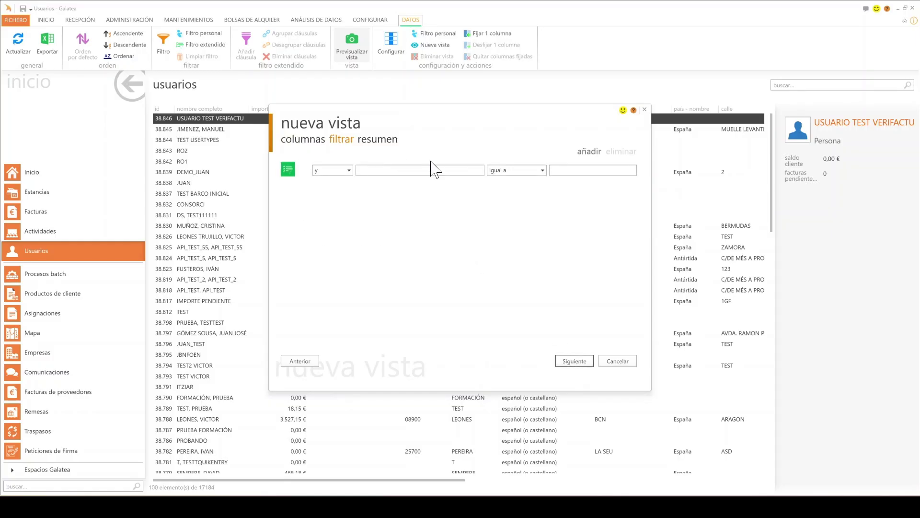
click(579, 363)
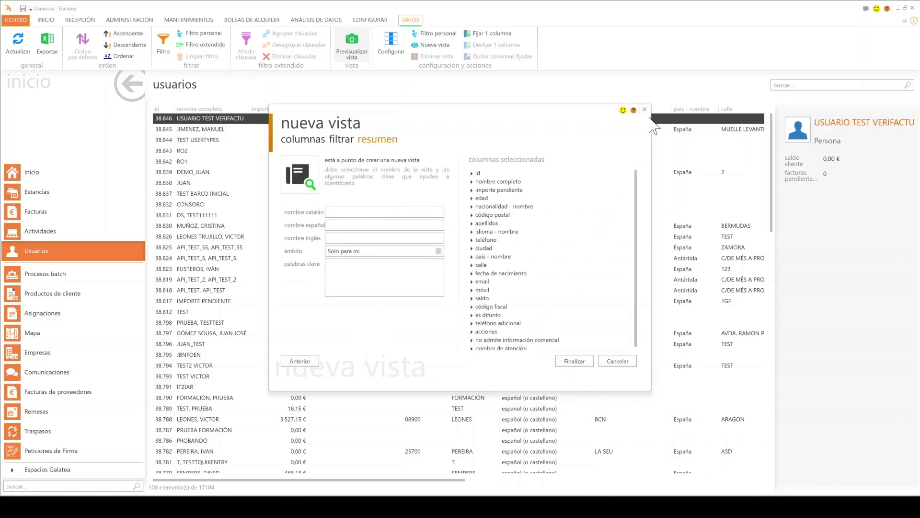
click(645, 110)
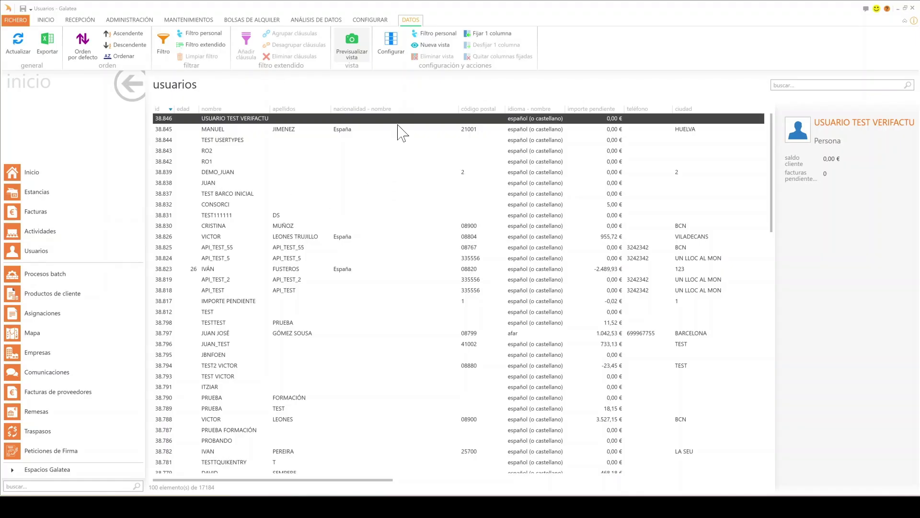
Place the edad column just before código postal in the usuarios list and remove calle from the view's selected columns
drag(183, 109, 458, 115)
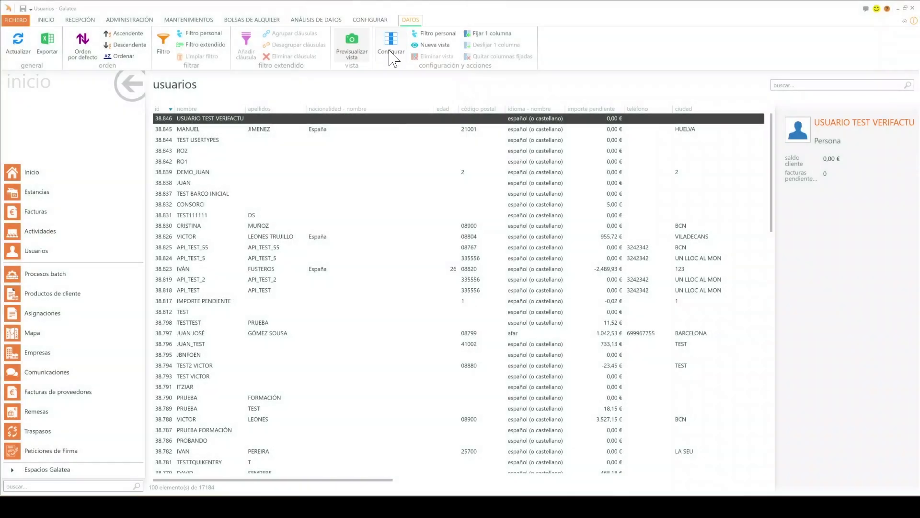
click(391, 52)
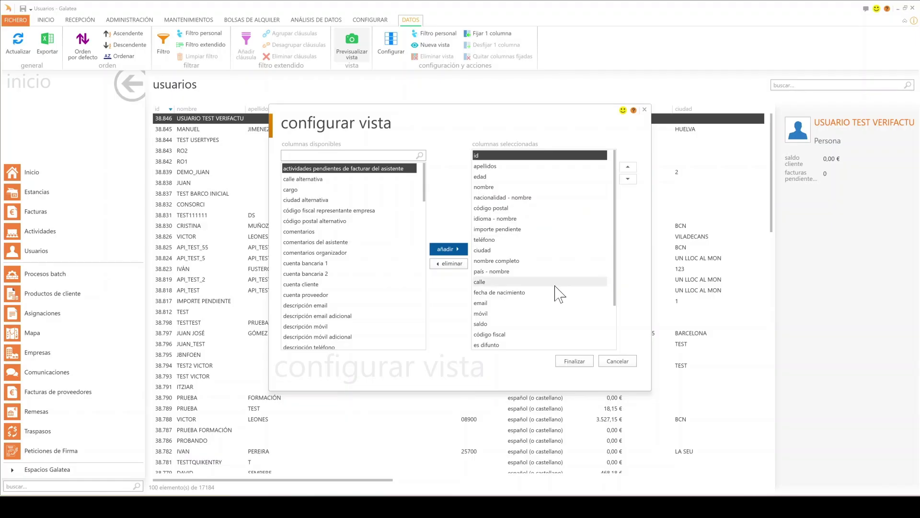
scroll(551, 290, down, 2)
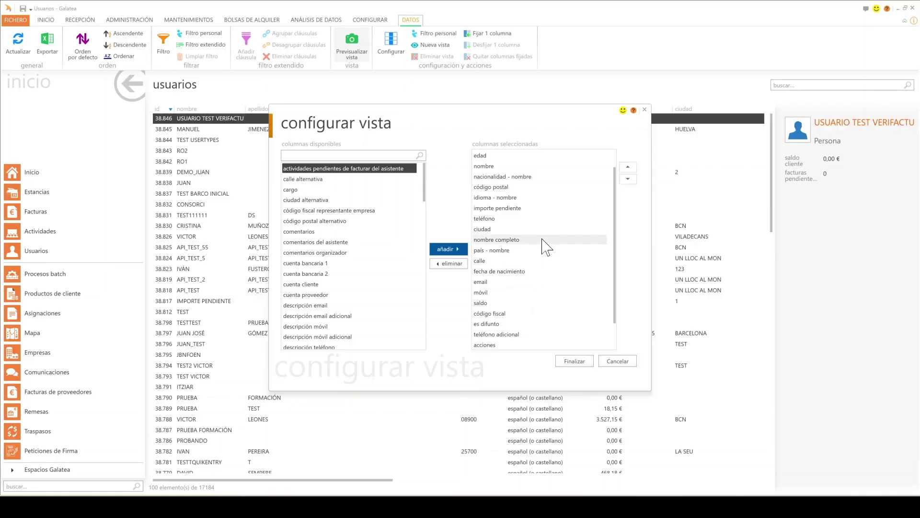
click(543, 261)
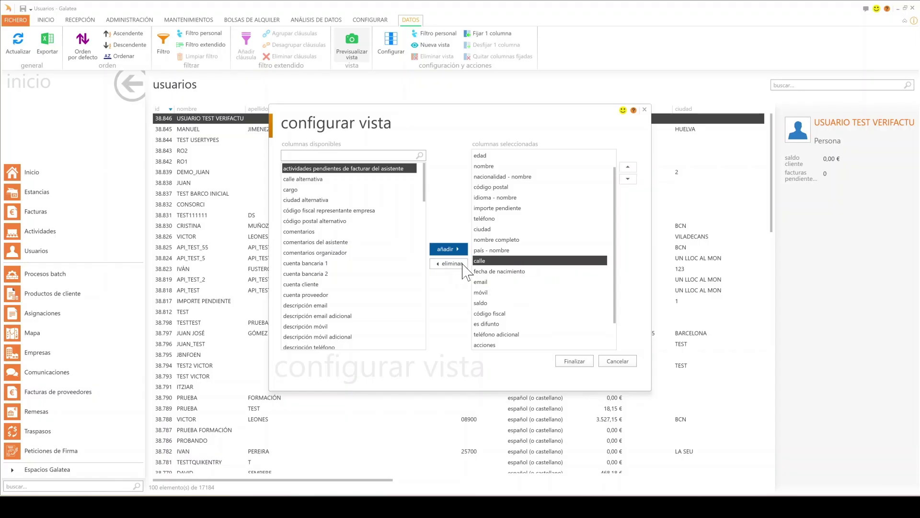
click(444, 265)
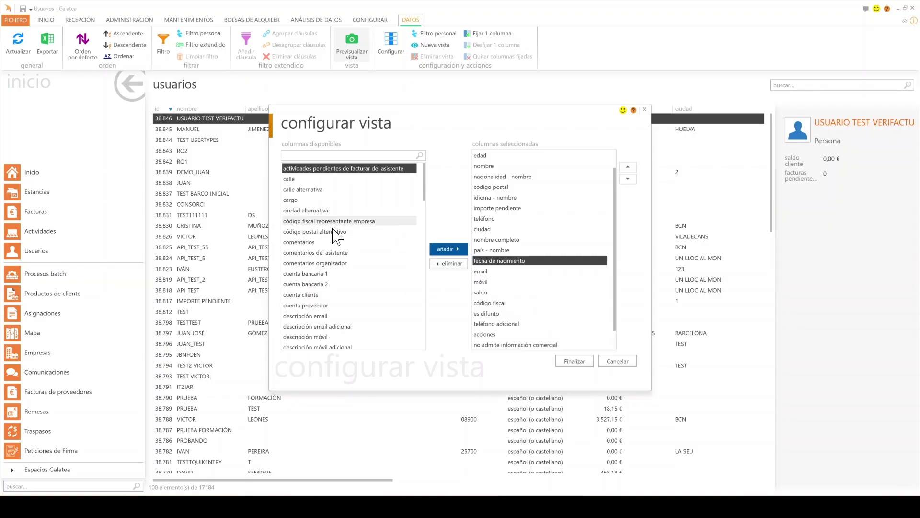
Add the es empresa column to the selected columns of the usuarios view
scroll(335, 230, down, 4)
scroll(334, 236, down, 2)
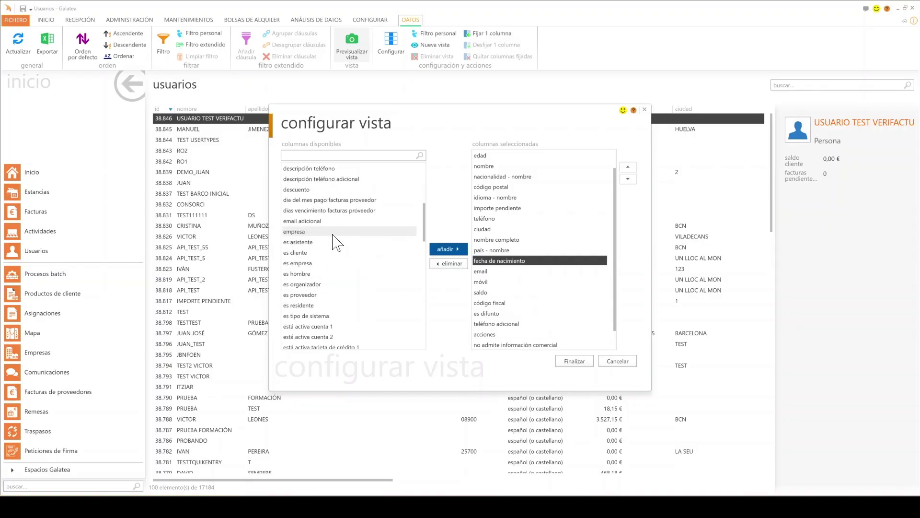
click(333, 263)
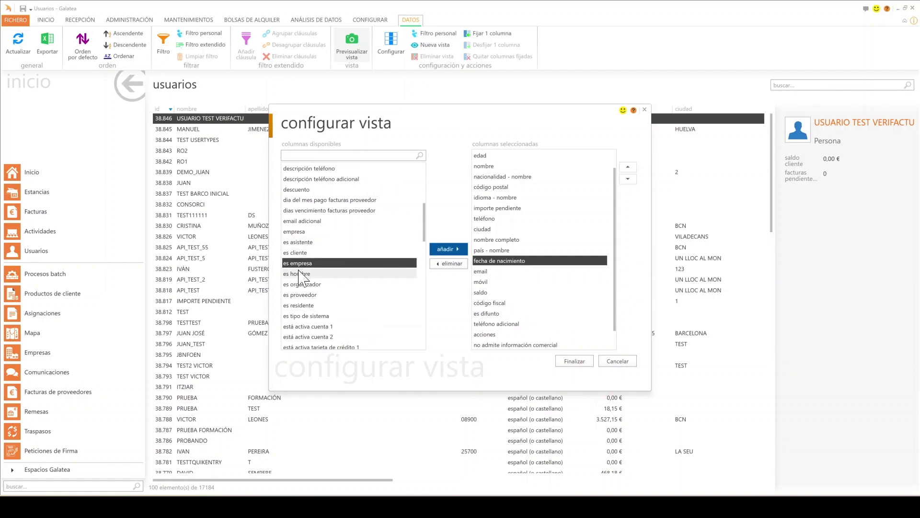
click(450, 250)
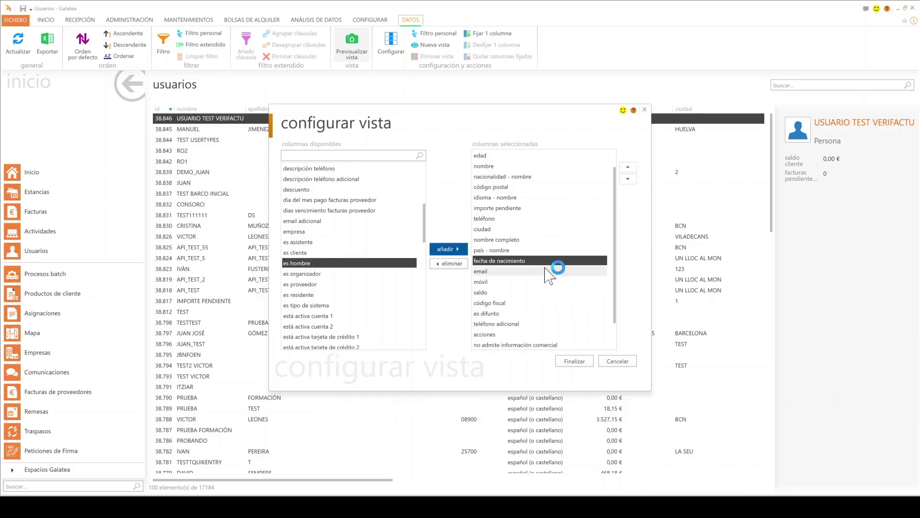
scroll(545, 259, up, 1)
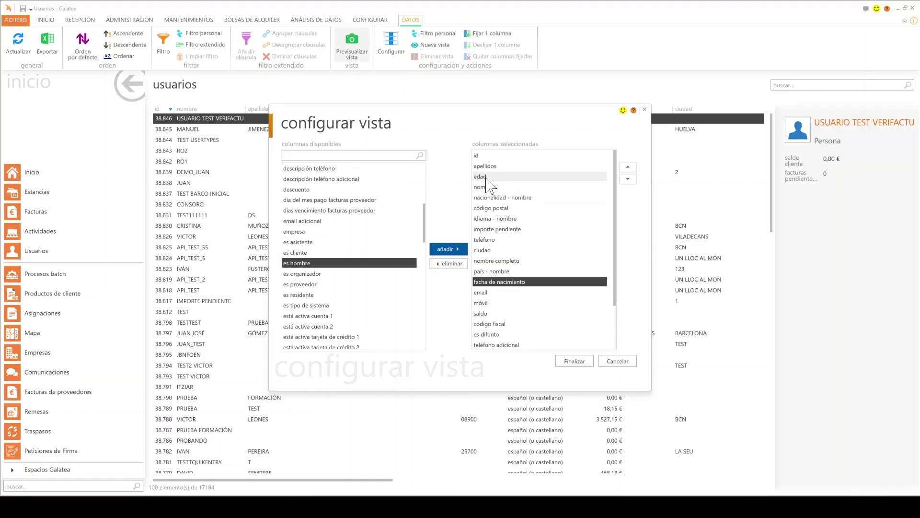
Move the edad column to just after nombre and ciudad to just after edad in the selected columns, and apply the view configuration
click(505, 177)
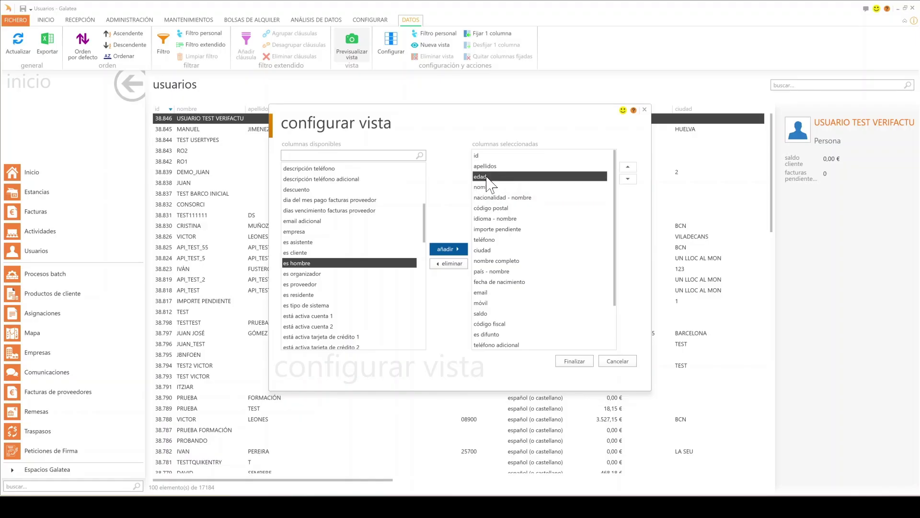
click(628, 179)
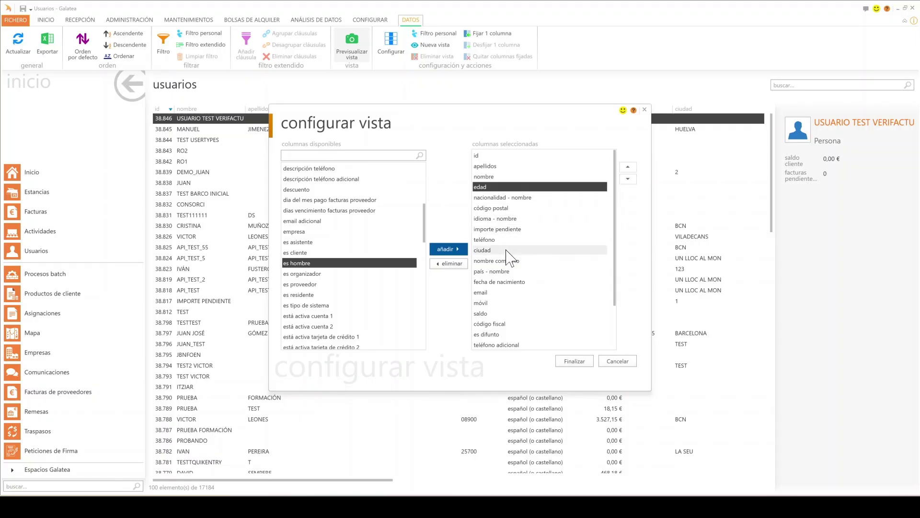
click(506, 250)
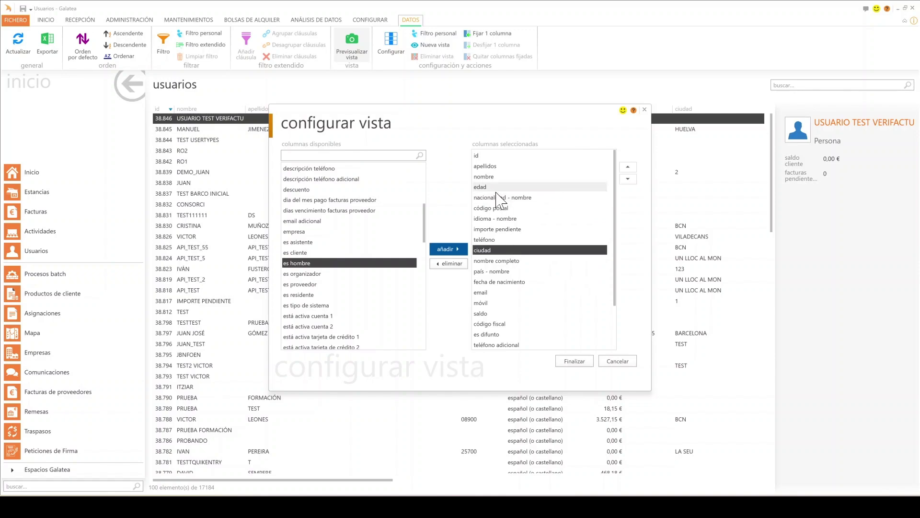
click(635, 168)
click(635, 167)
click(635, 167)
click(636, 168)
click(636, 168)
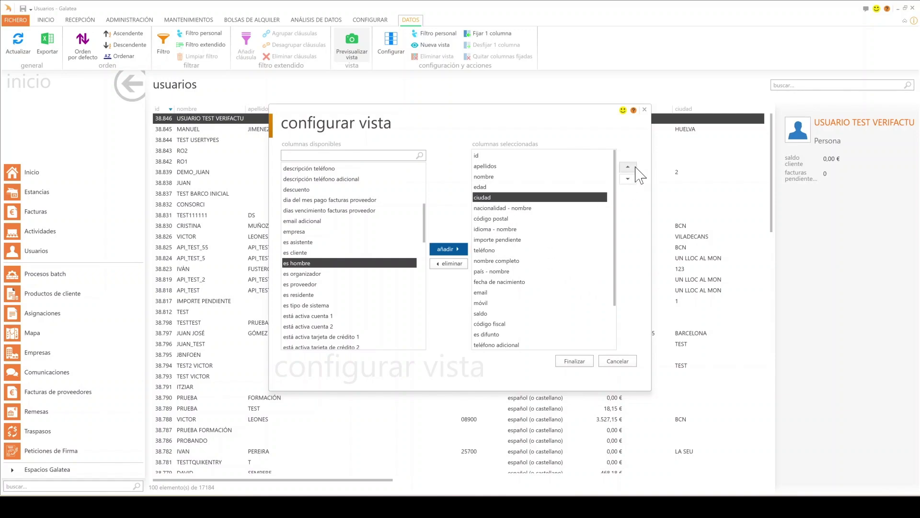
click(573, 362)
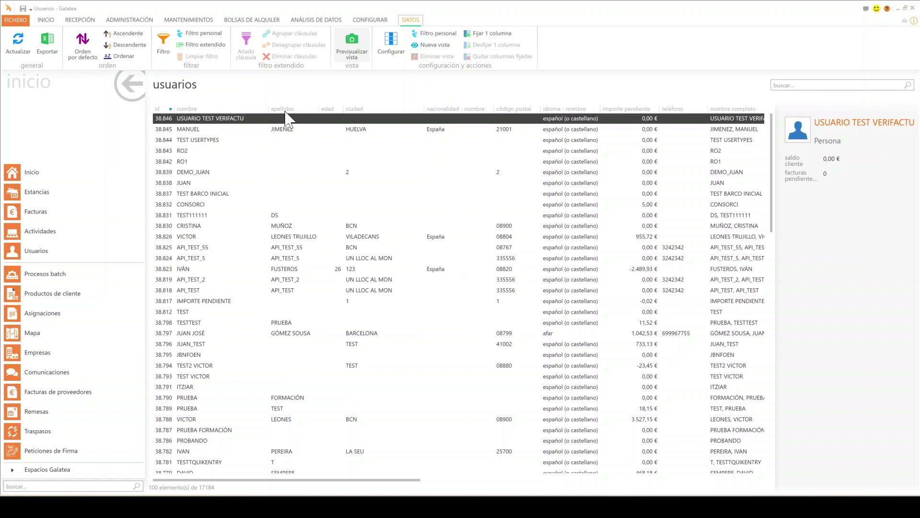
Sort the usuarios list by nombre and apellidos in ascending order, and restore the default order
click(242, 108)
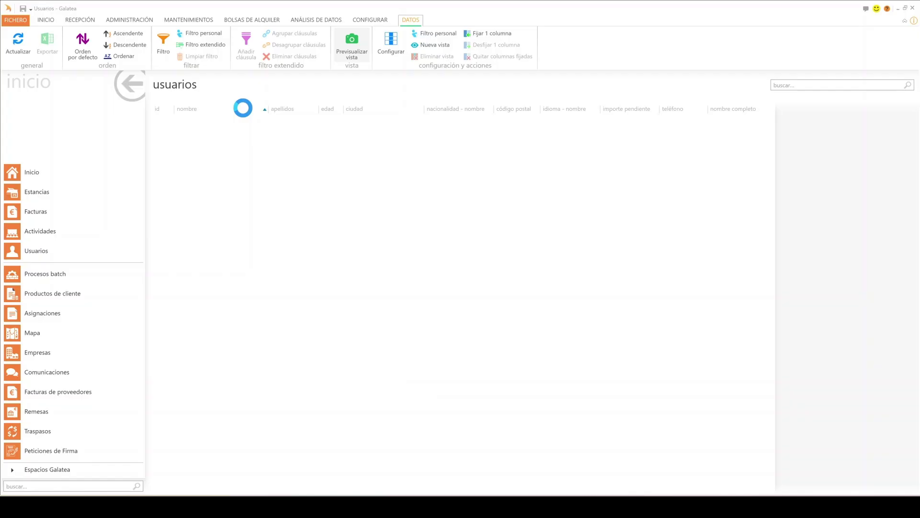
click(211, 109)
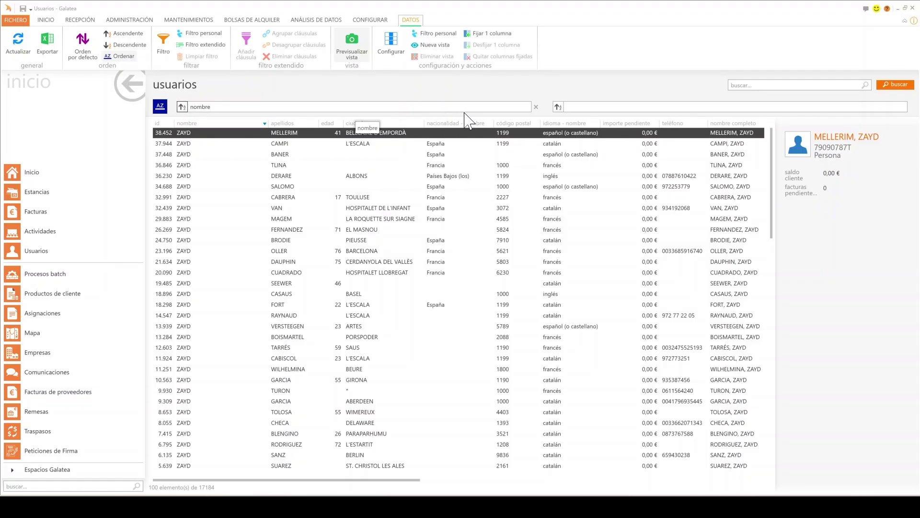
click(567, 107)
text(apr)
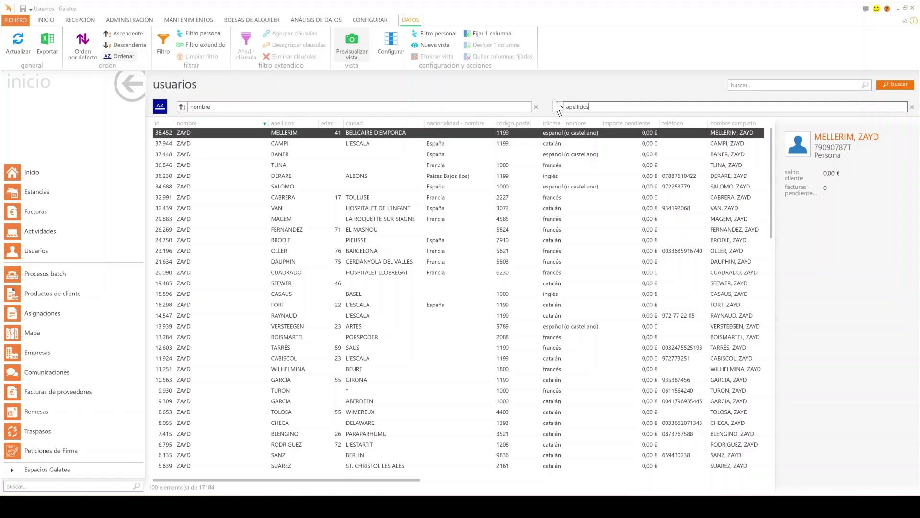
click(896, 86)
click(895, 84)
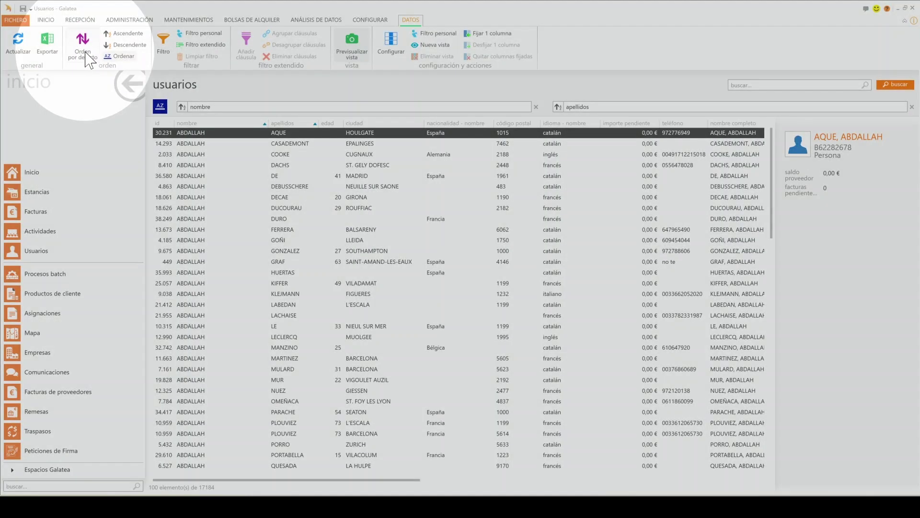
click(85, 51)
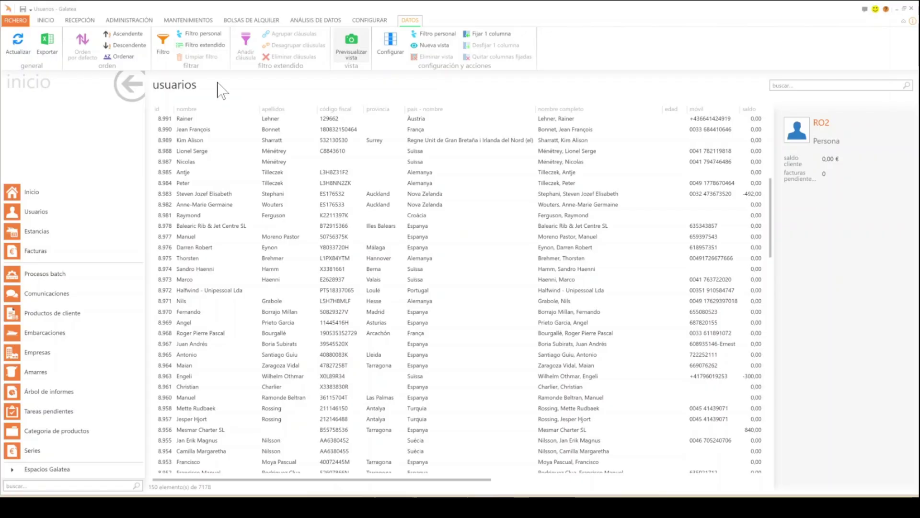
Filter the usuarios list by a first name in nombre del usuario, and clear the filter
click(161, 57)
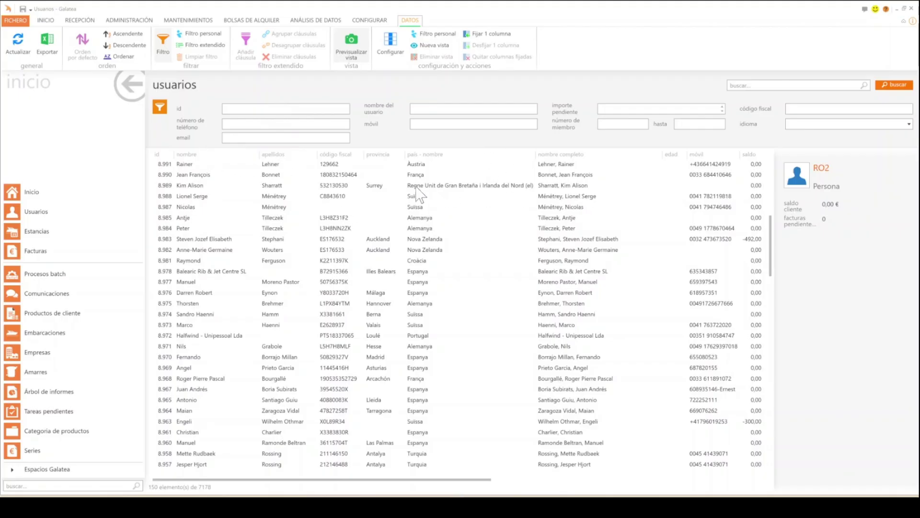
click(461, 109)
text(Maria)
click(894, 85)
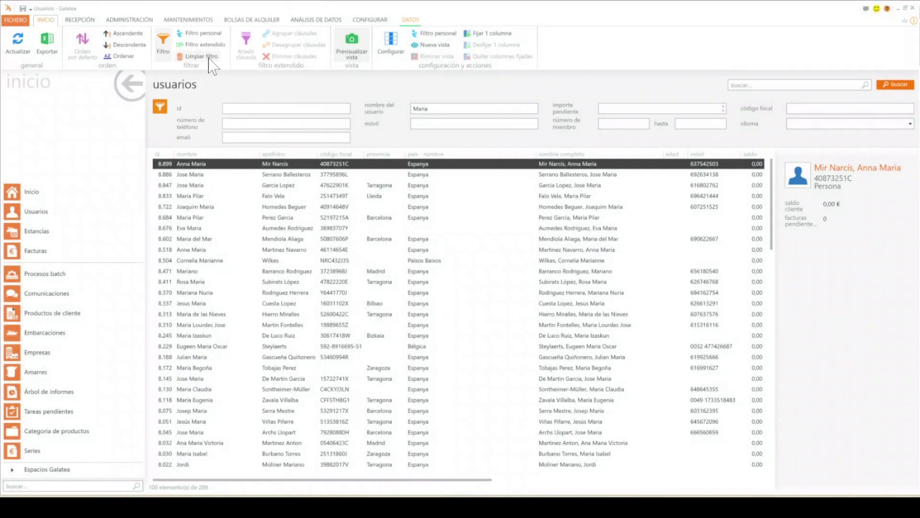
click(209, 57)
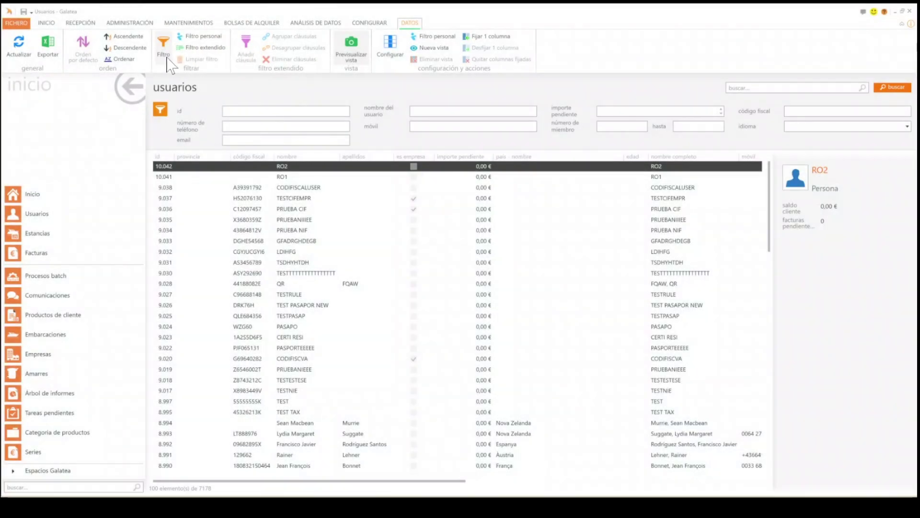
click(163, 51)
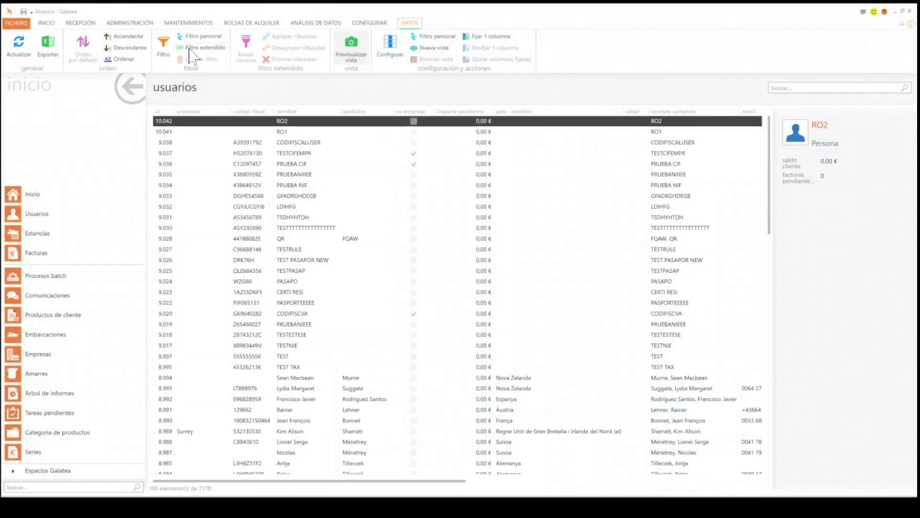
Apply an extended filter to the usuarios list with the clause es empresa igual a no
click(191, 49)
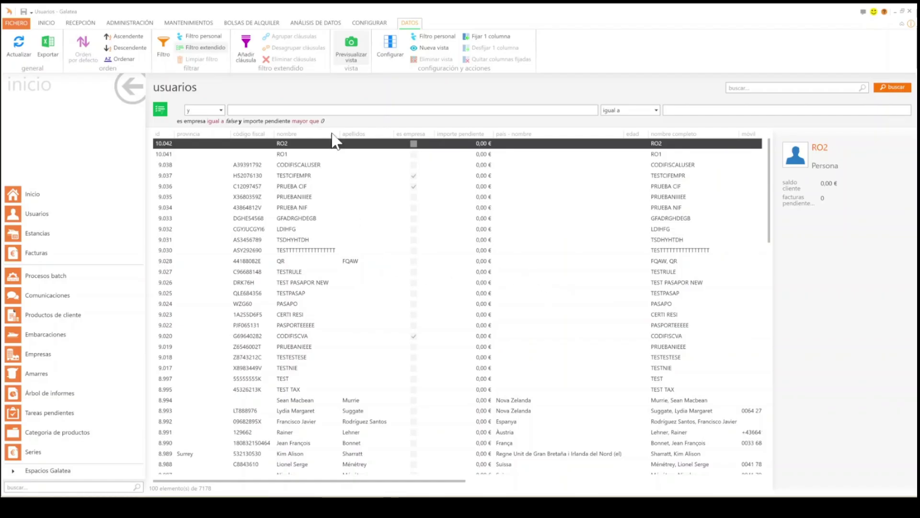
click(288, 110)
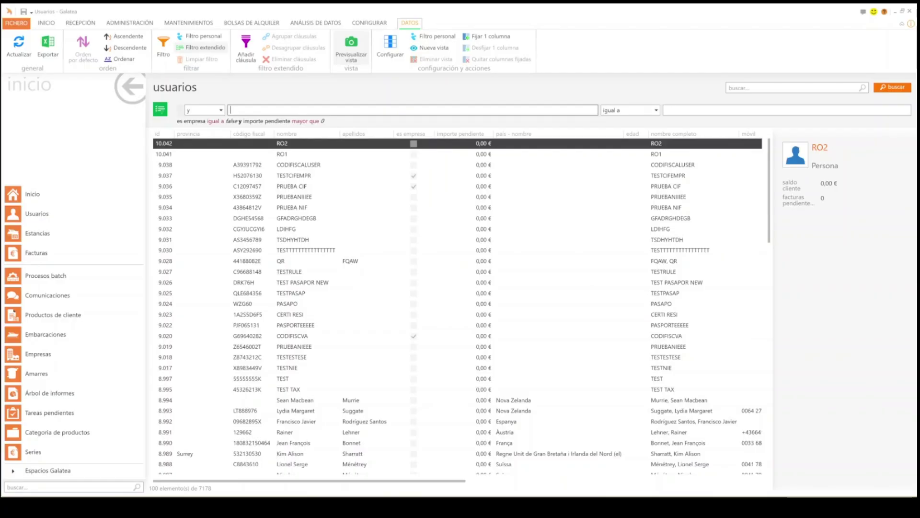
text(e)
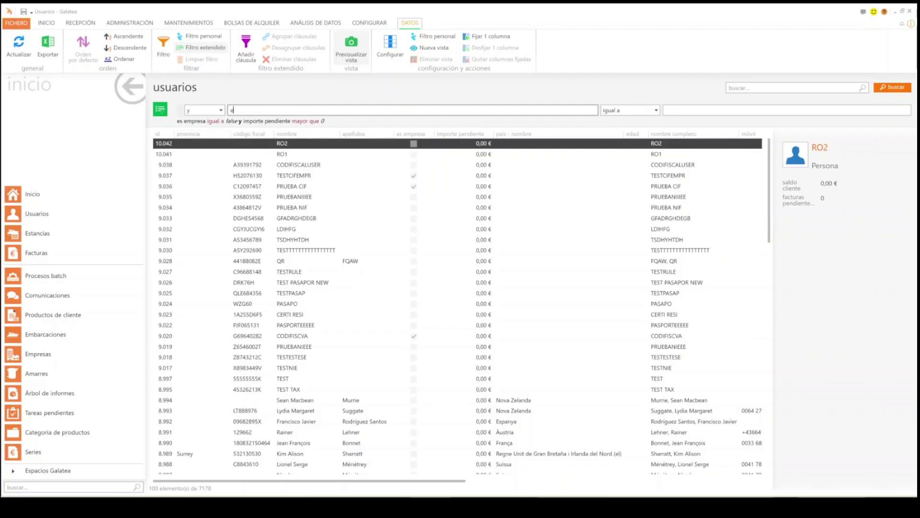
text(s empresa)
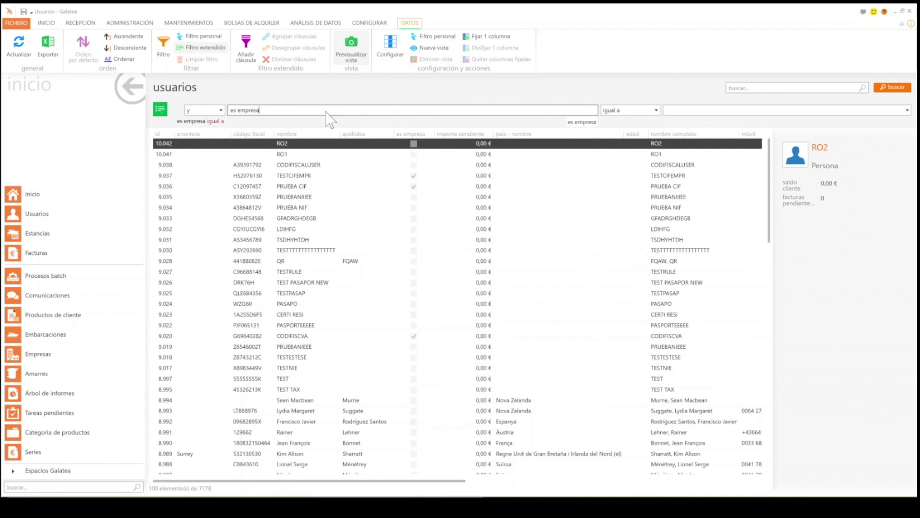
click(582, 122)
click(702, 111)
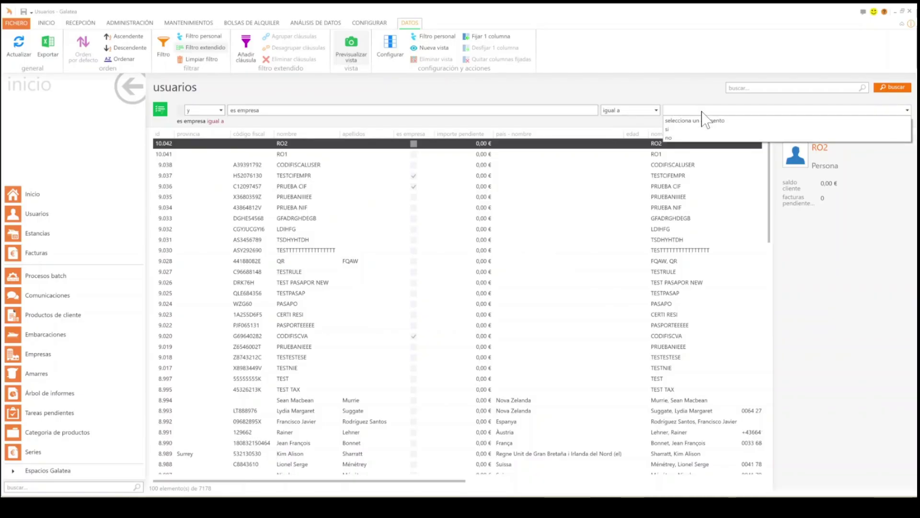
click(698, 140)
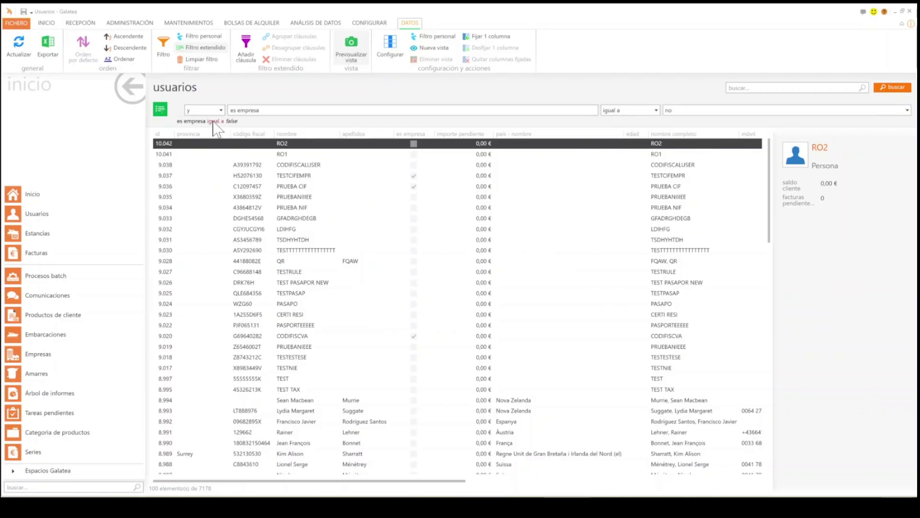
click(892, 87)
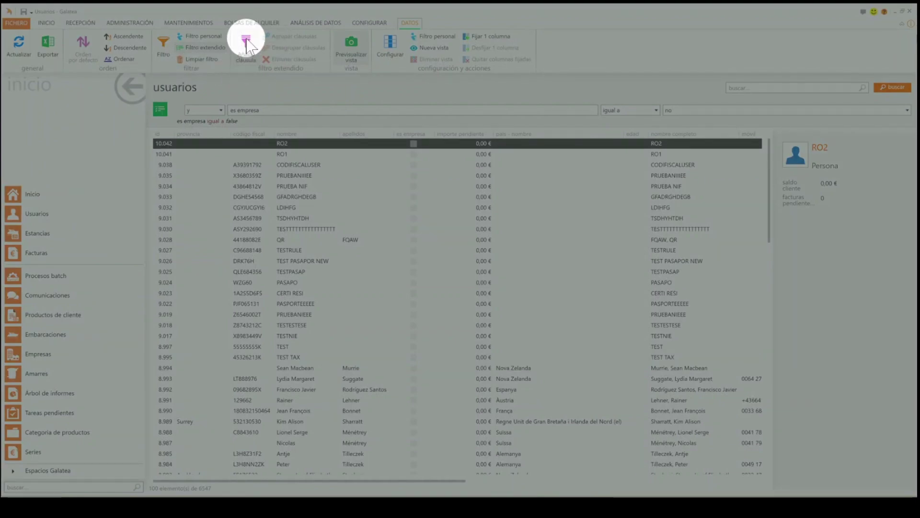
Add a second clause to the extended filter, importe pendiente mayor que 0, and run the search
click(246, 43)
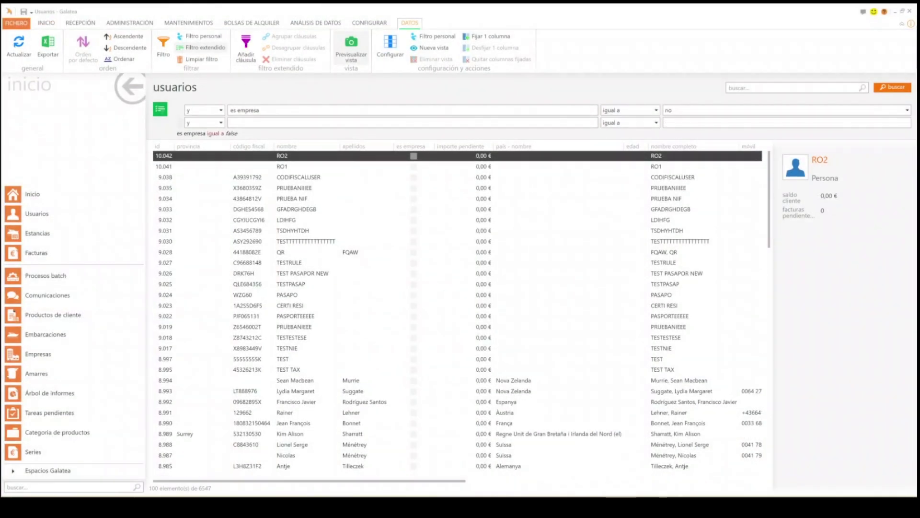
click(257, 123)
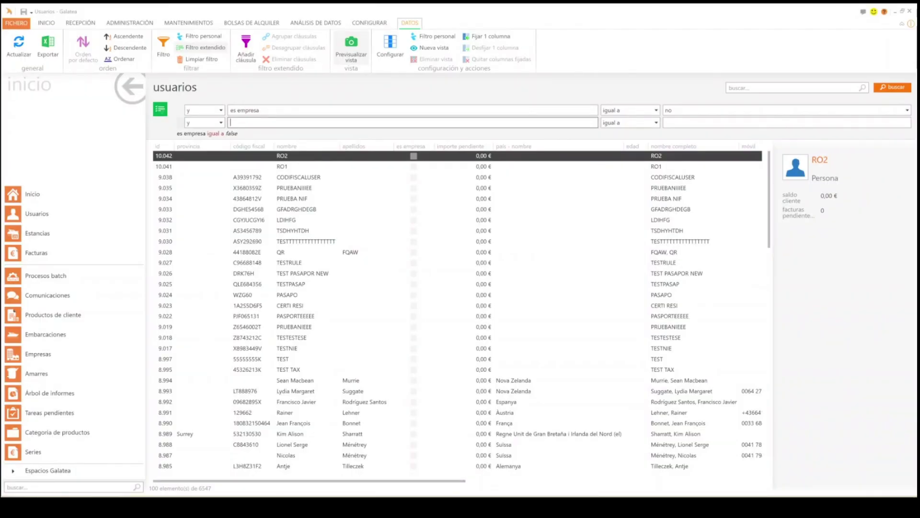
text(importe)
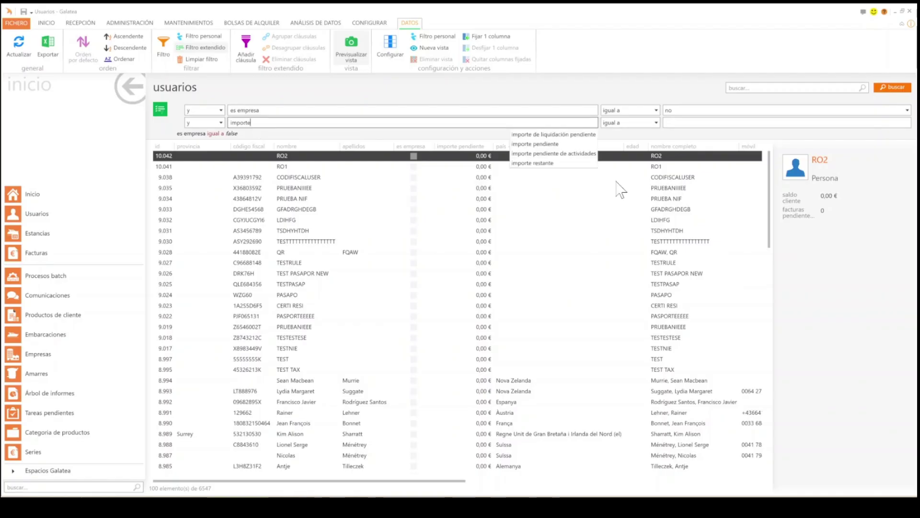
click(545, 144)
click(626, 121)
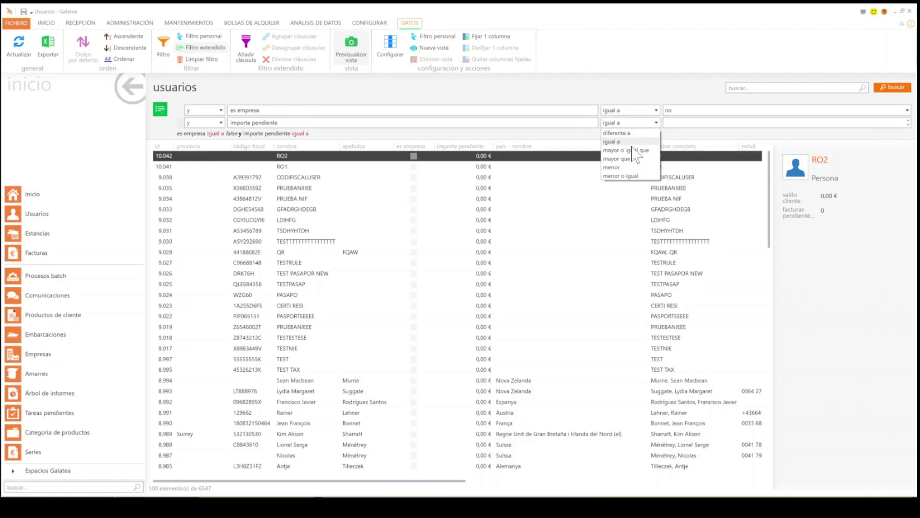
click(637, 175)
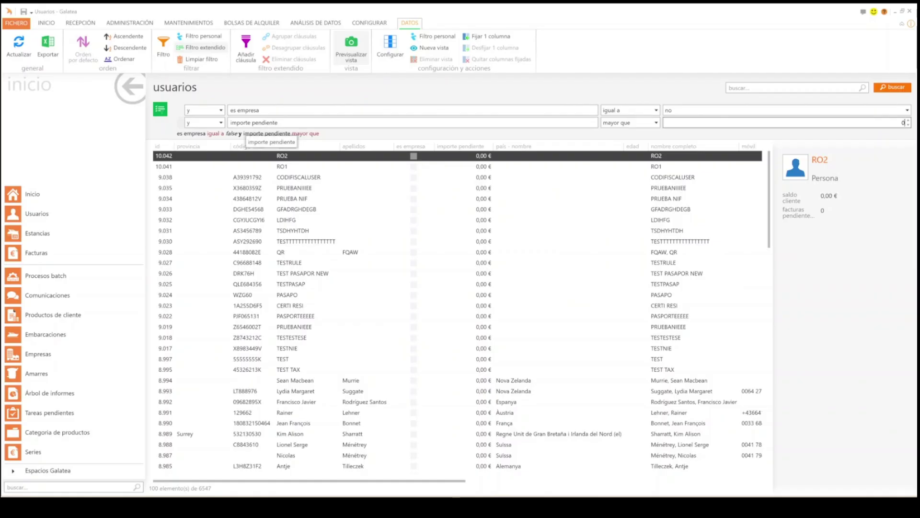
click(892, 87)
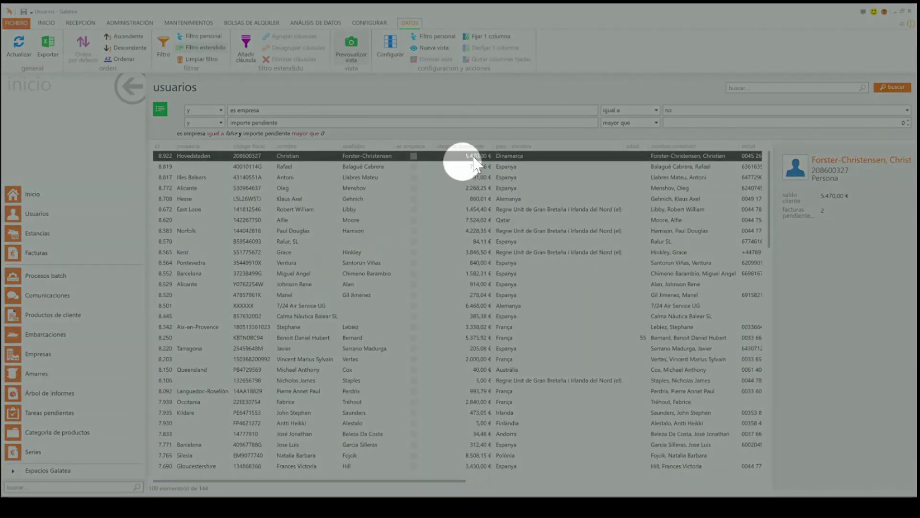
click(478, 252)
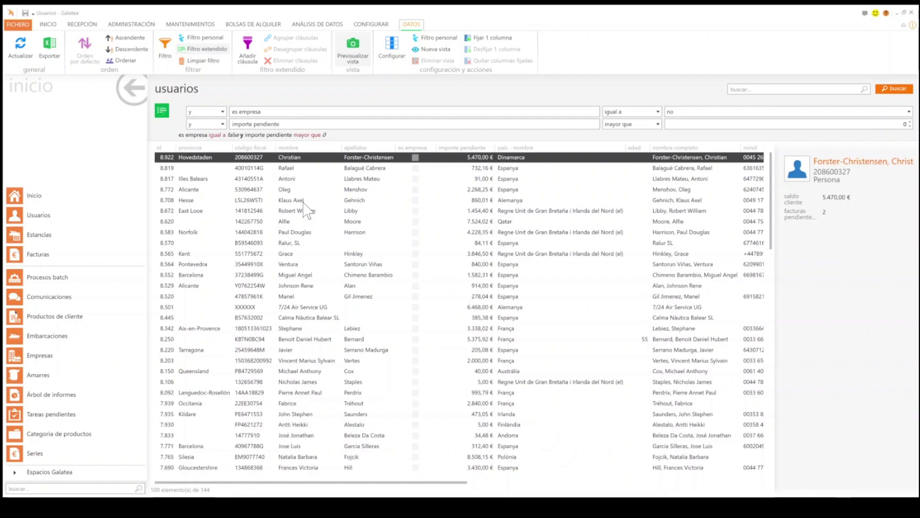
Switch from the extended filter to a personal filter and define it on the edad field with the comparison mayor o igual que
click(215, 51)
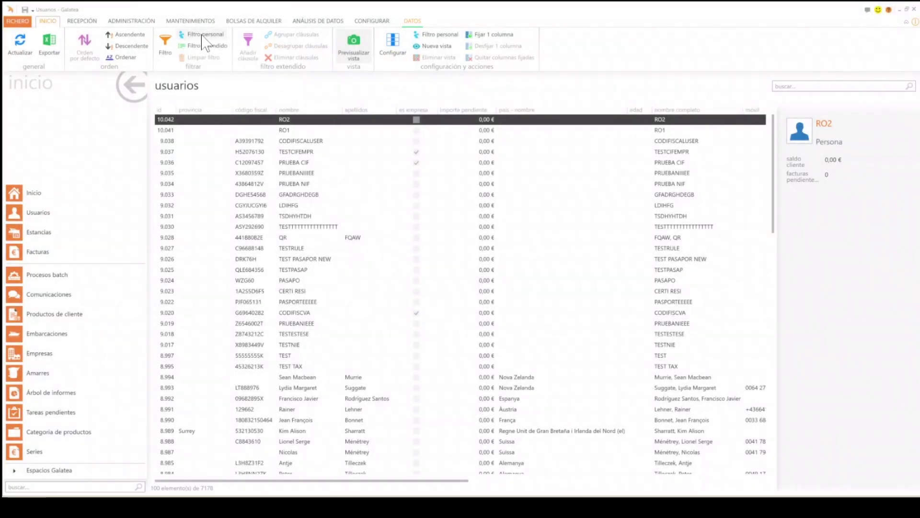
click(202, 36)
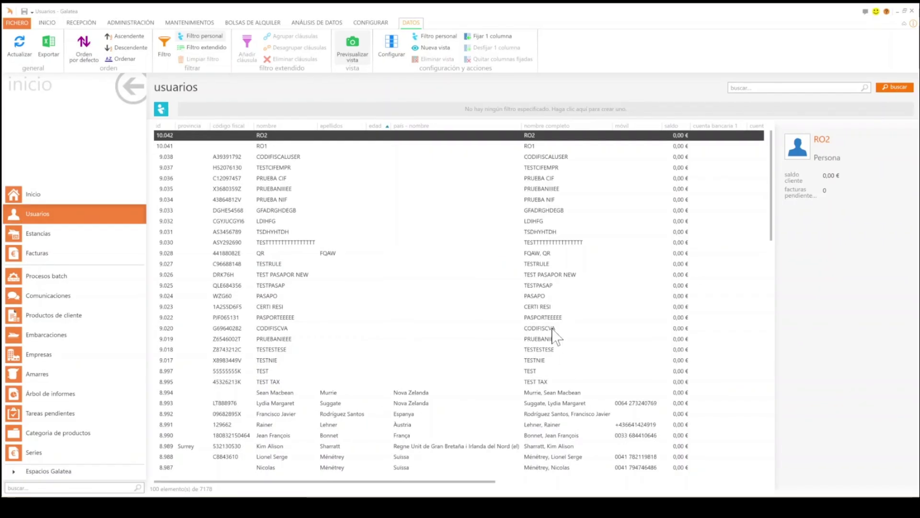
click(475, 109)
click(415, 189)
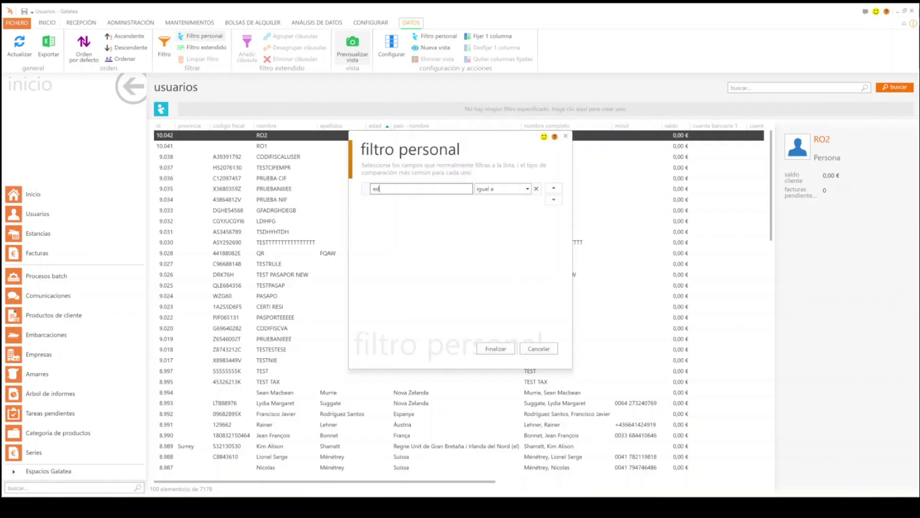
click(508, 189)
click(509, 217)
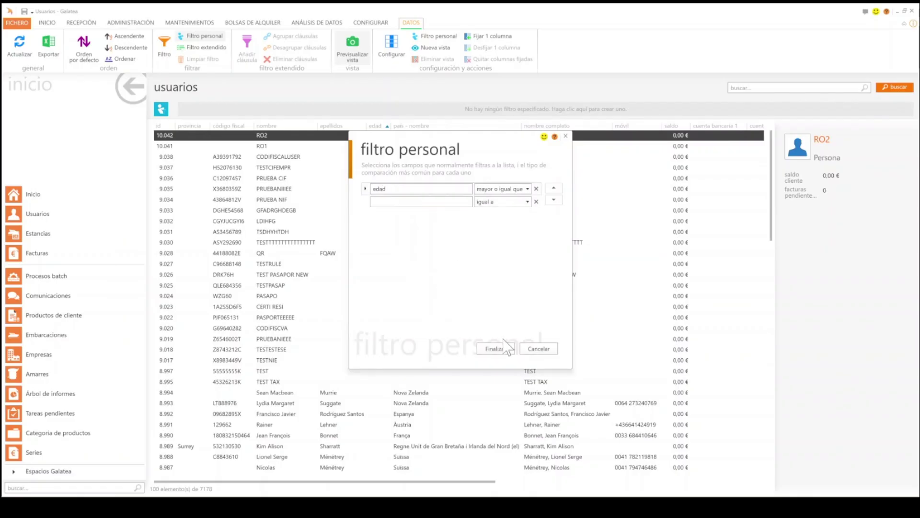
click(501, 355)
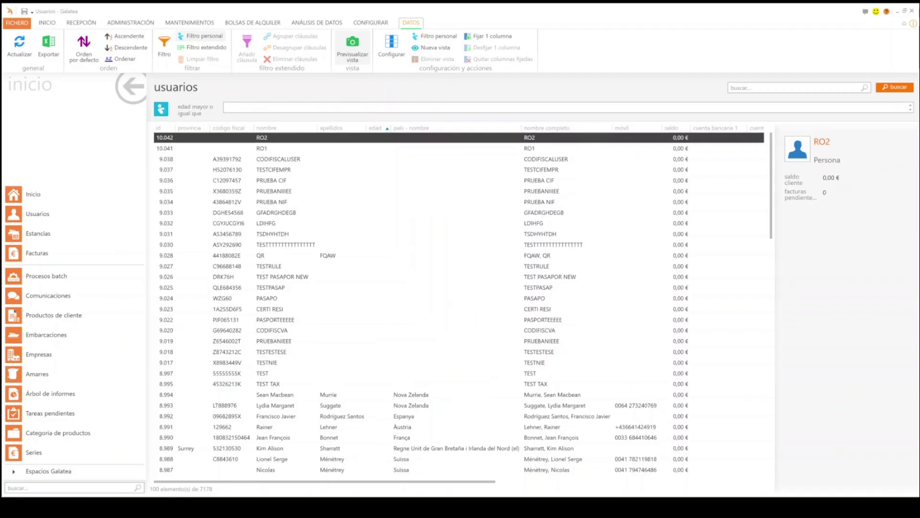
Run the personal filter on the usuarios list with an edad value of 18
click(905, 108)
text(18)
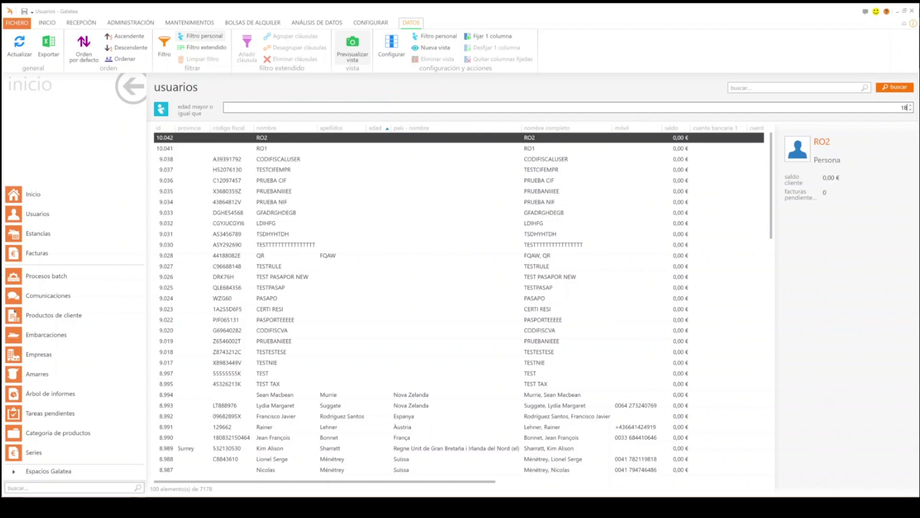
key(Return)
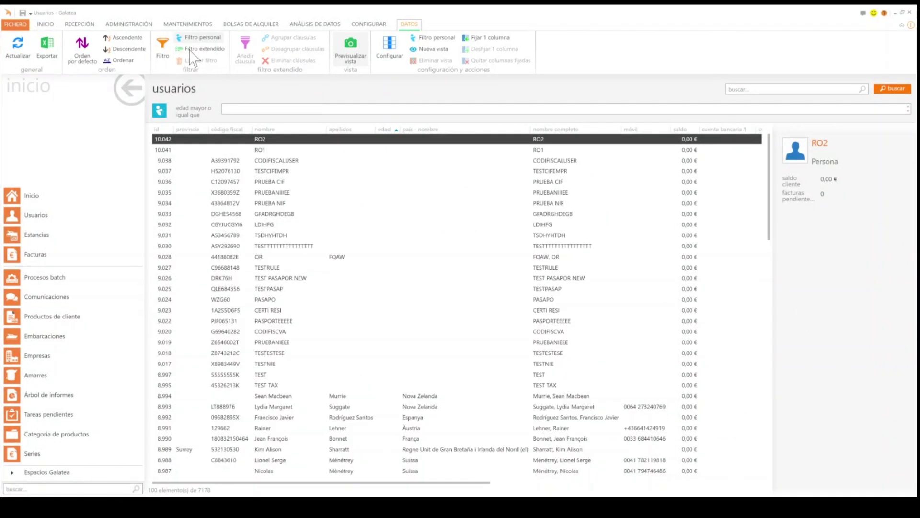
Turn off the personal filter and enlarge the usuarios list by hiding the navigation menu, record preview and ribbon
click(200, 38)
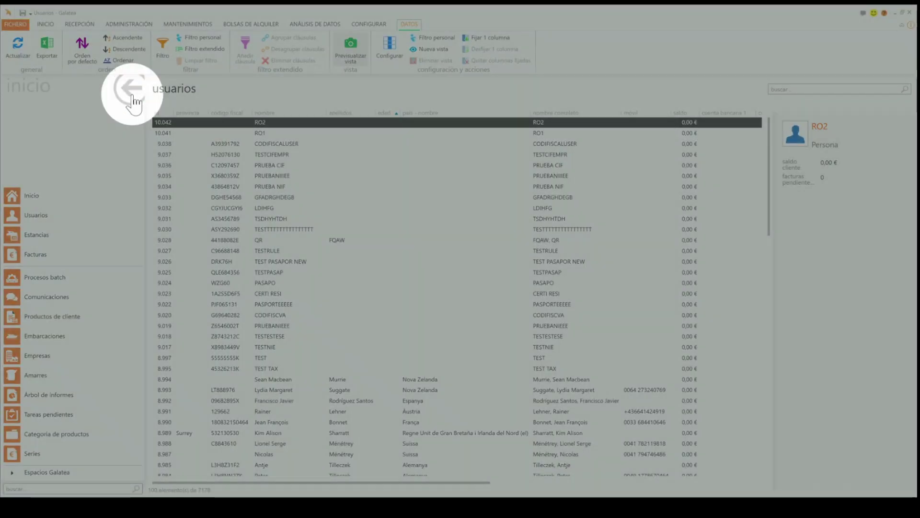
click(132, 96)
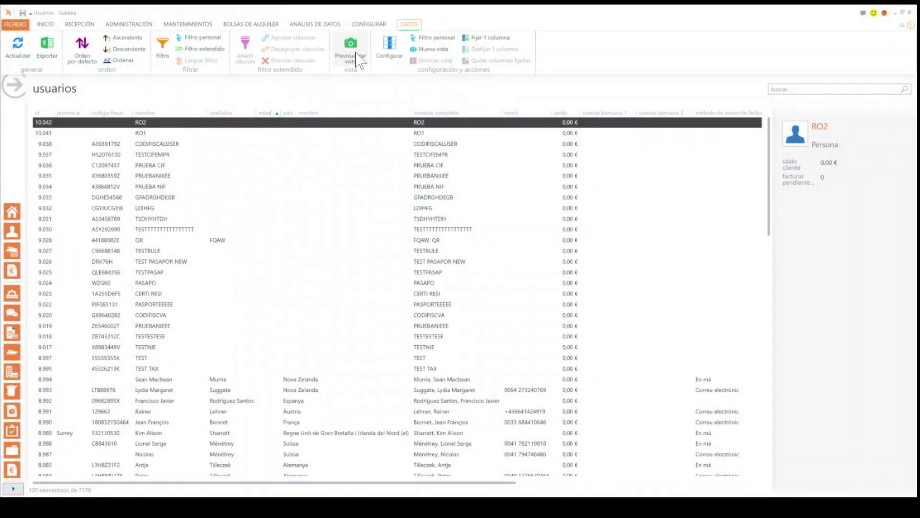
click(357, 58)
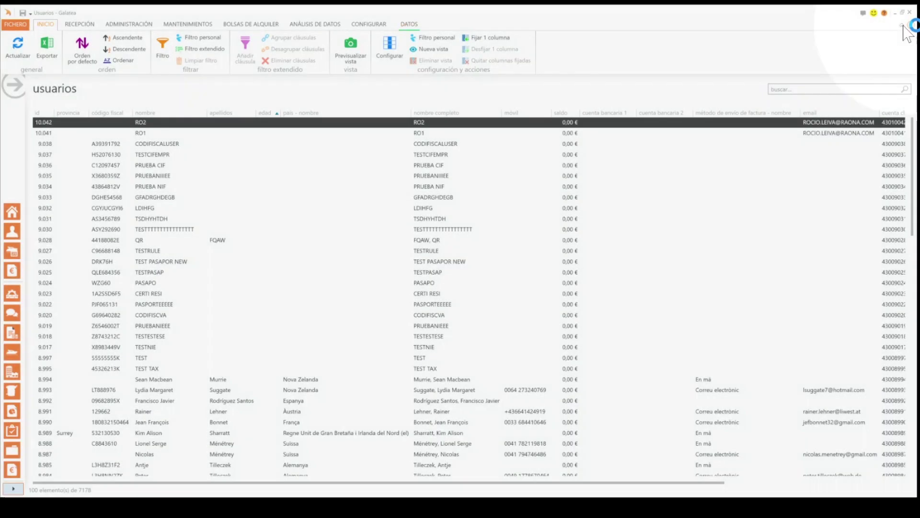
click(903, 25)
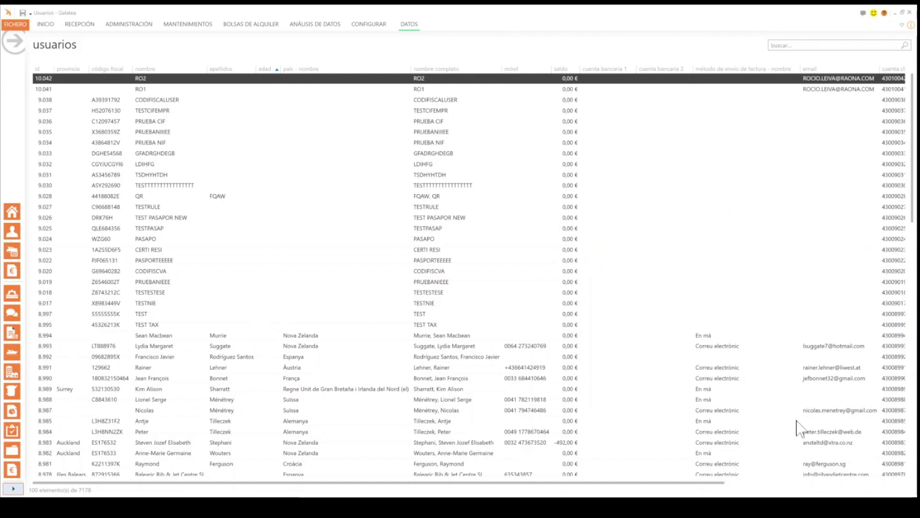
drag(710, 482, 601, 486)
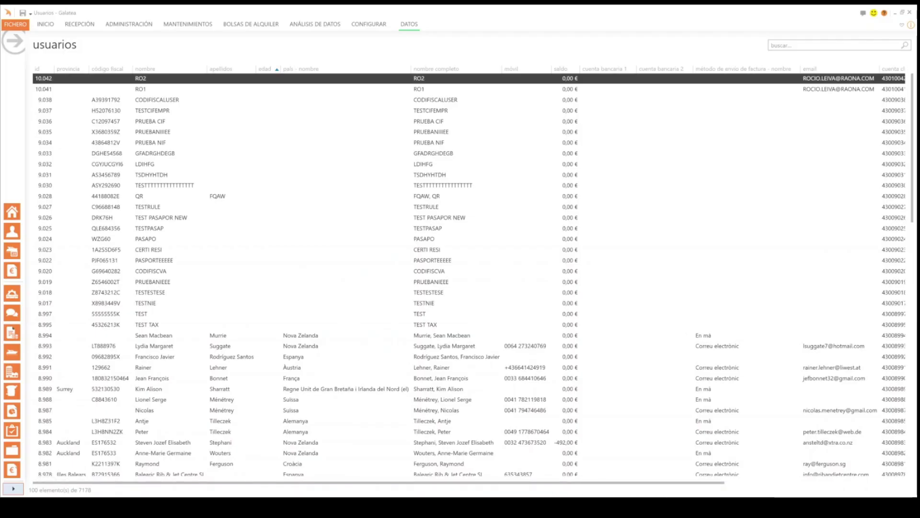
Restore the navigation menu and ribbon, and export the usuarios list to Excel
click(14, 42)
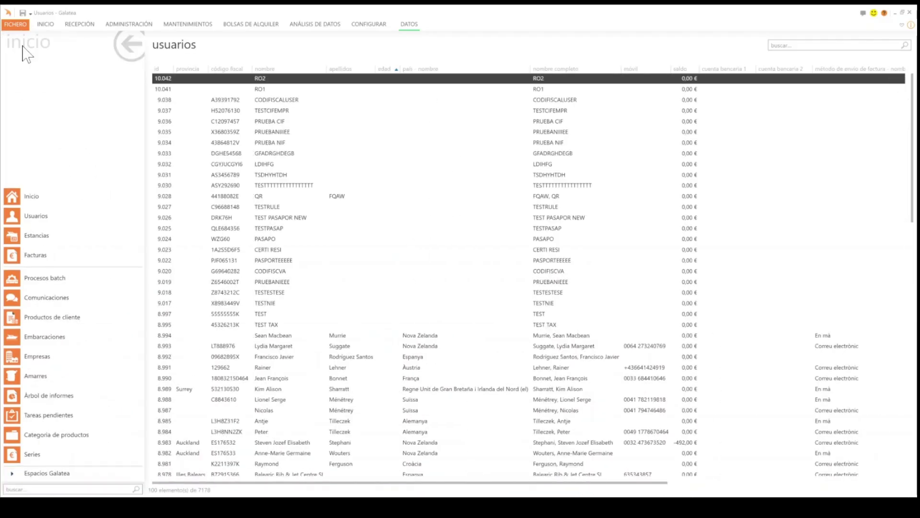
click(904, 26)
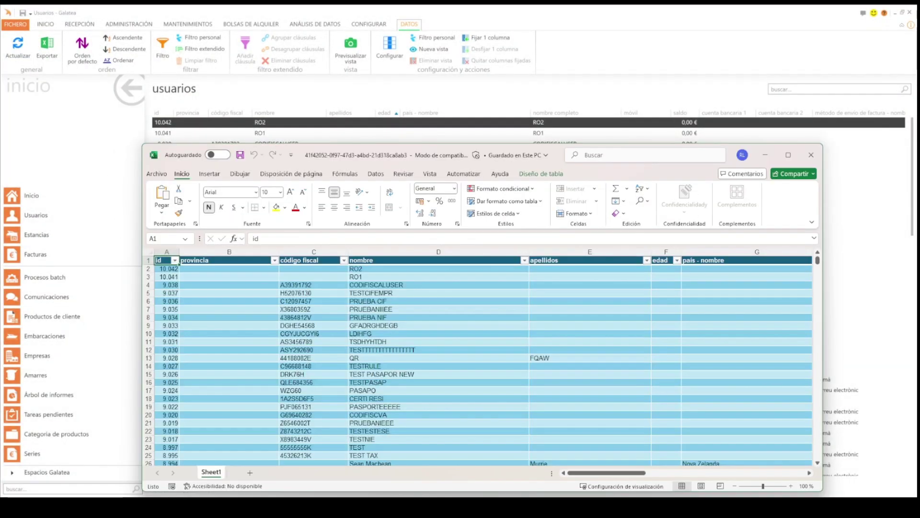
drag(562, 154, 545, 126)
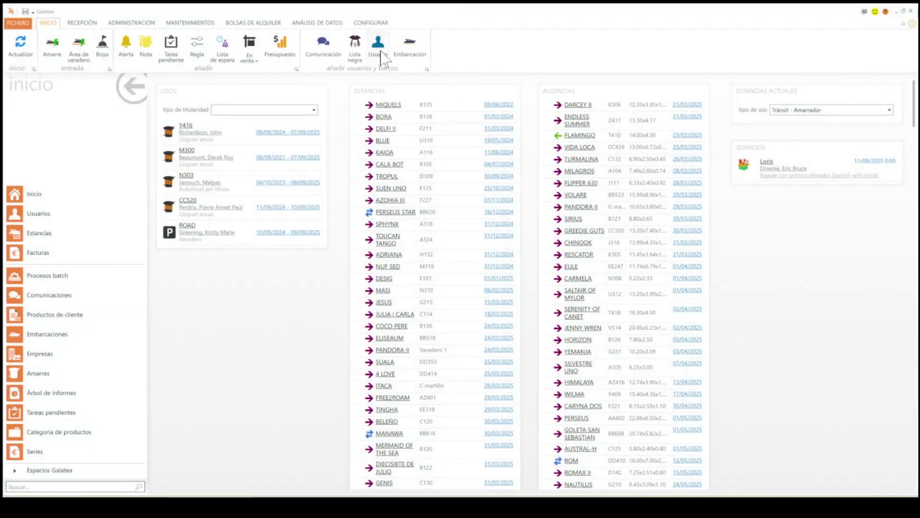
Start a new usuario record and switch its form from persona to empresa and back
click(380, 51)
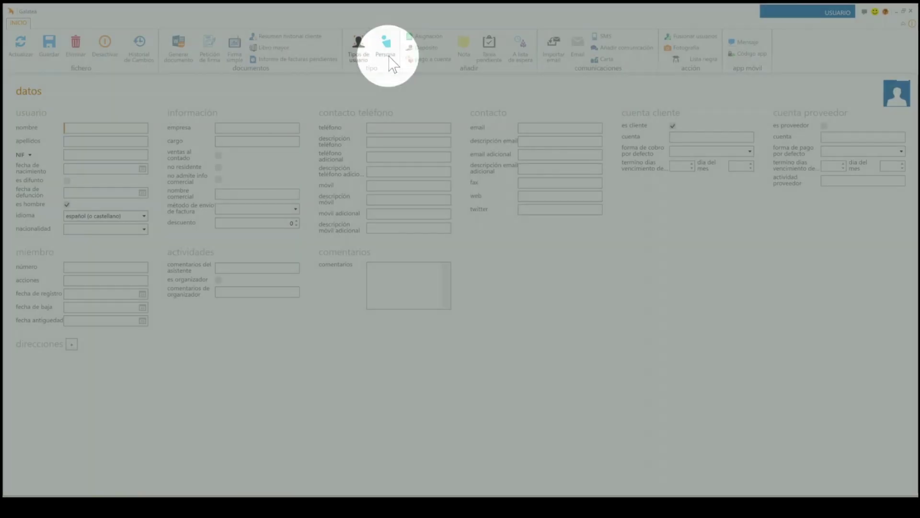
click(390, 56)
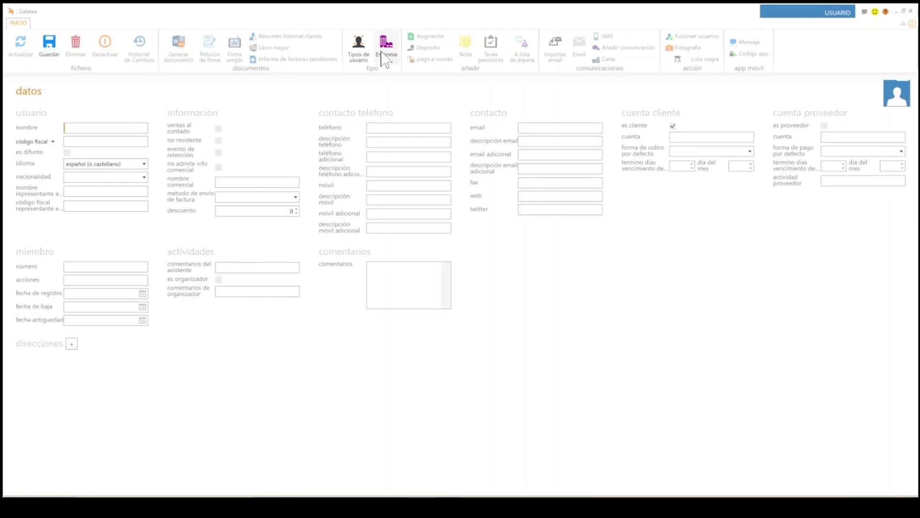
click(384, 56)
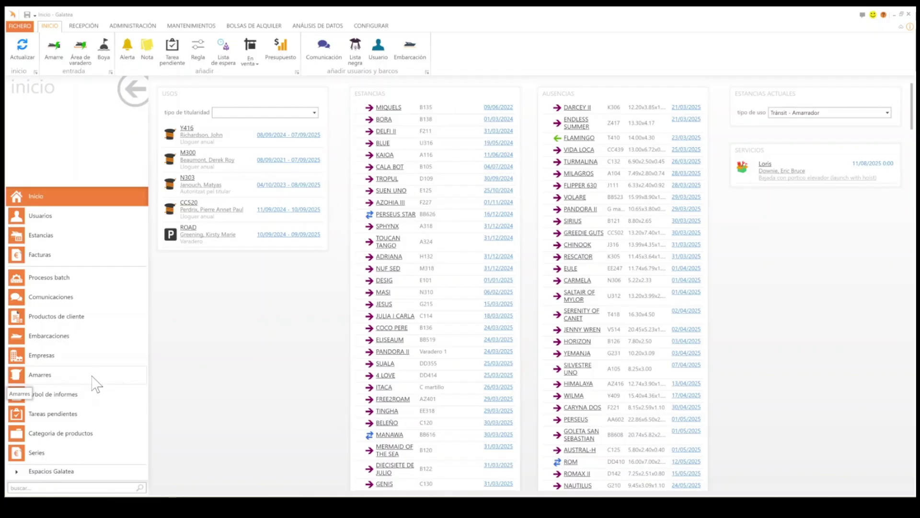
Open the amarres list and start adding a new amarre from it
click(52, 376)
click(52, 374)
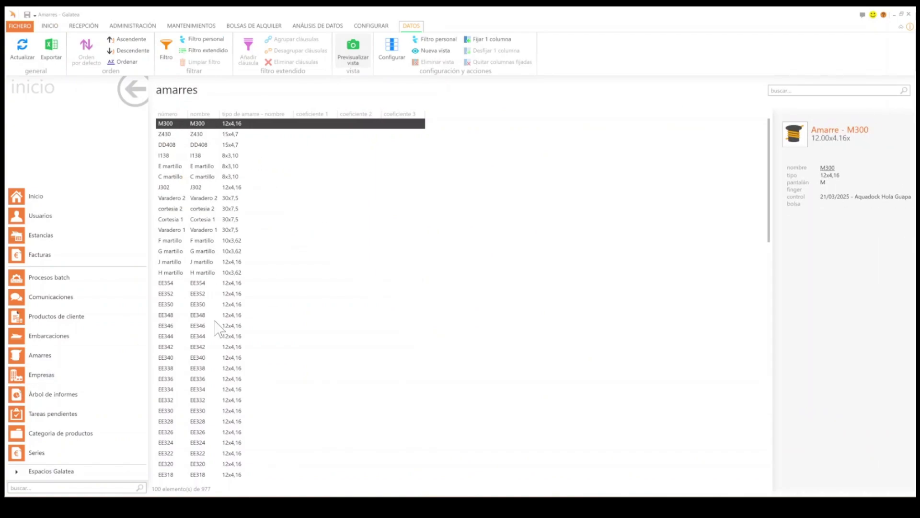
right_click(200, 135)
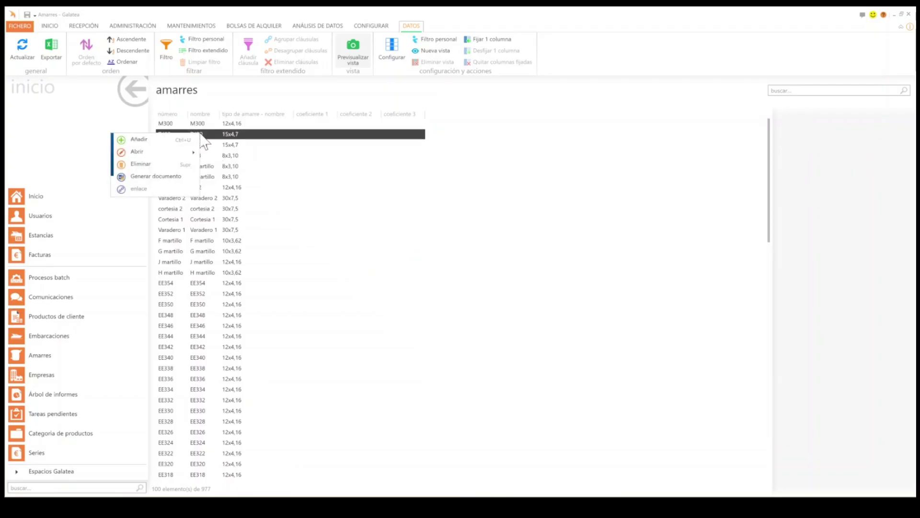
click(172, 142)
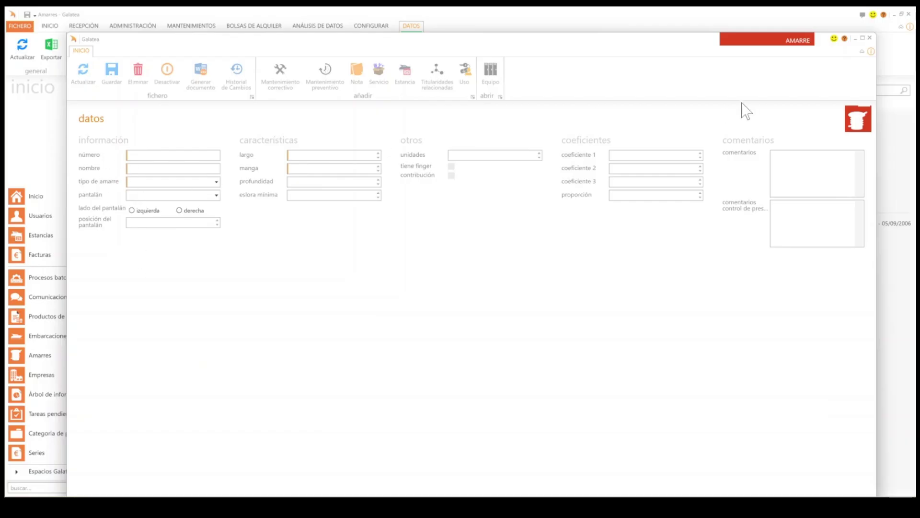
Review the available tipo de amarre options in the new amarre form
click(131, 182)
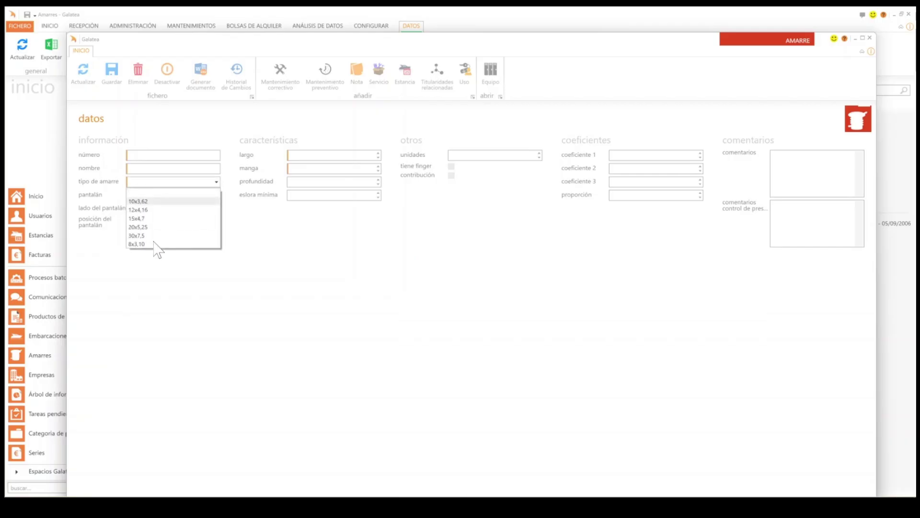
click(189, 192)
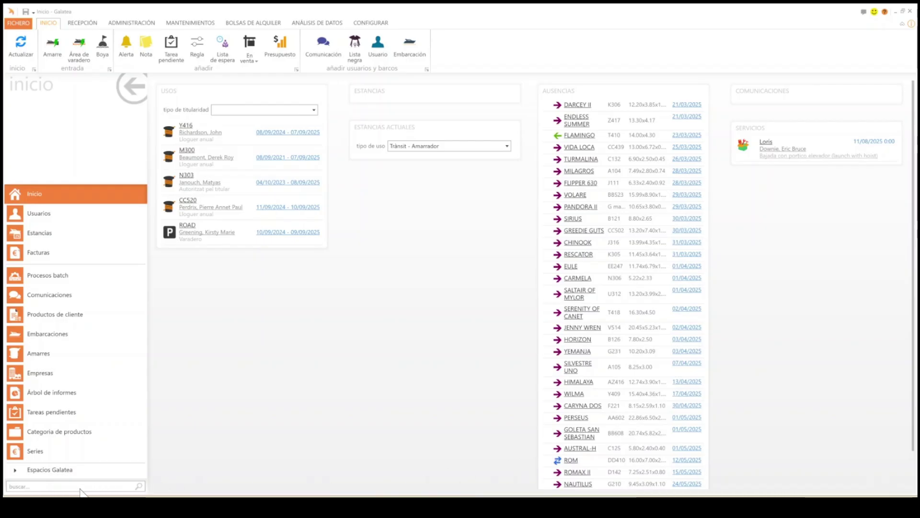
Search the navigation menu for "usos" and open the usos (todos) list
click(82, 487)
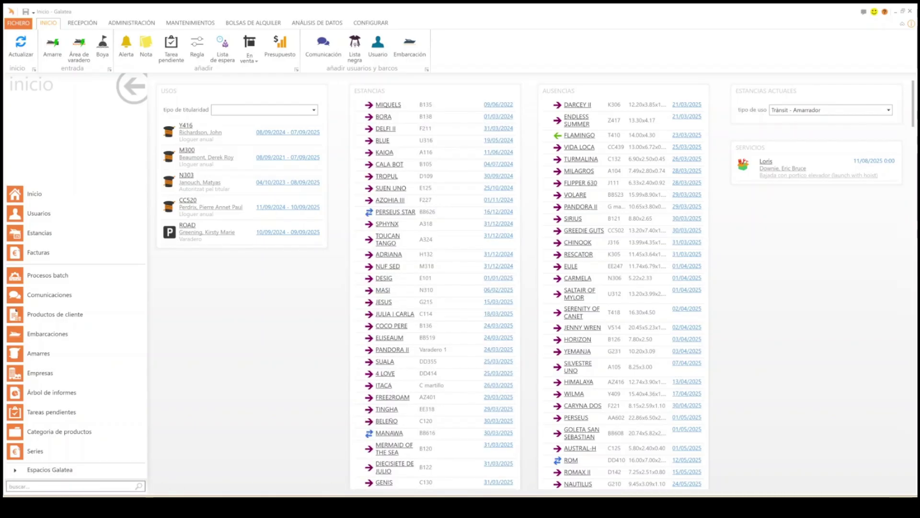
text(usos)
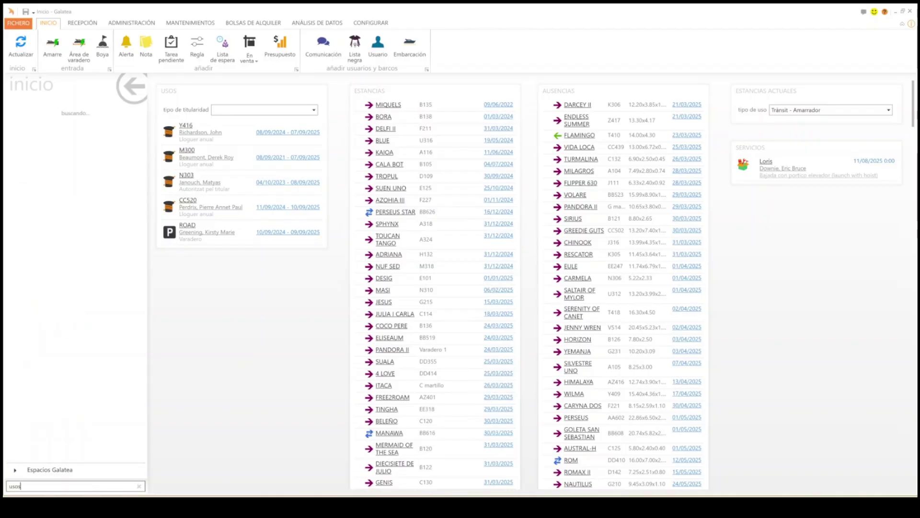
click(47, 243)
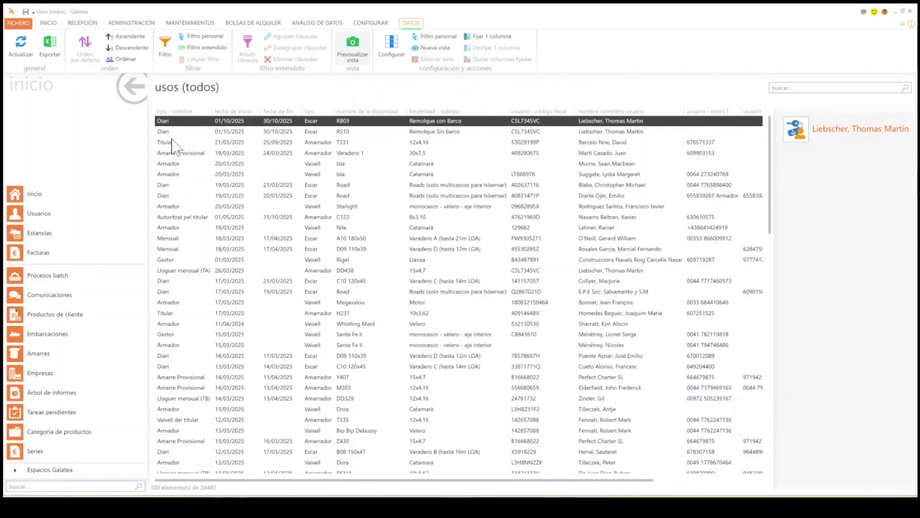
Open the Titular use of amarre T331 and go to its datos section
click(166, 142)
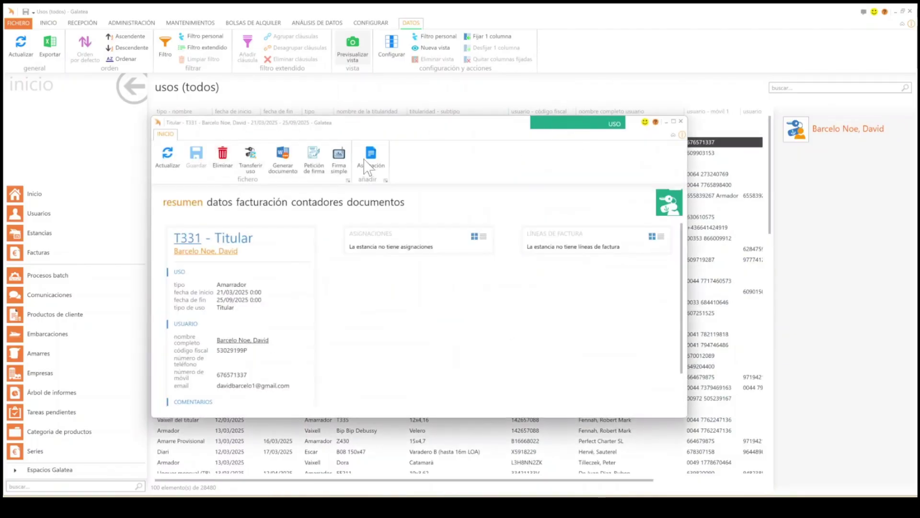
click(214, 203)
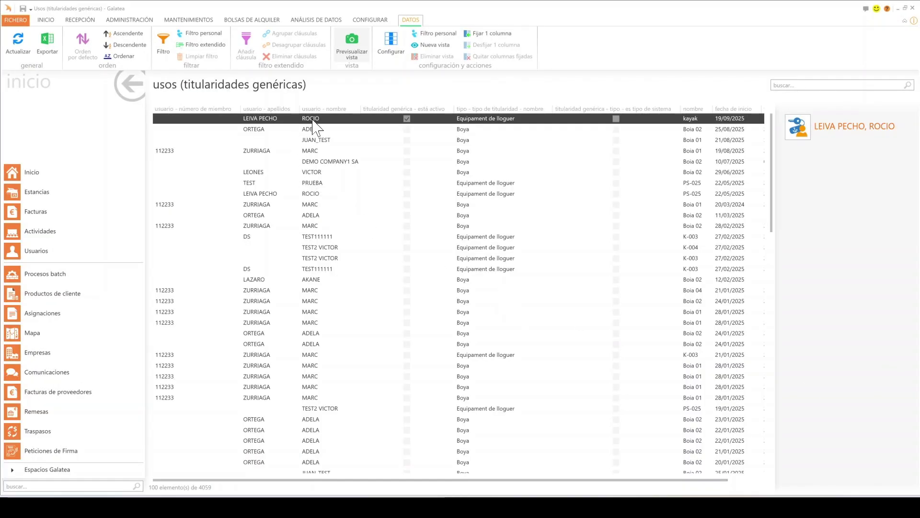
Open the kayak use record from the usos (titularidades genéricas) list
double_click(312, 127)
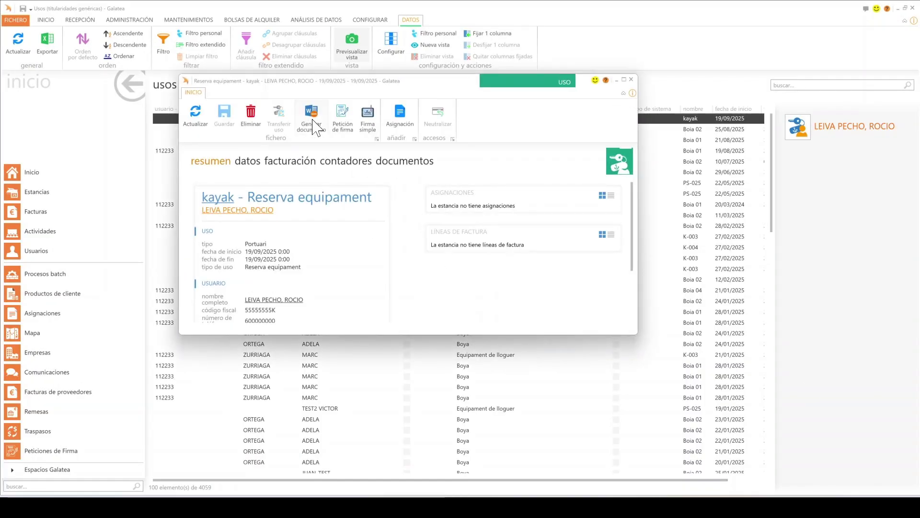